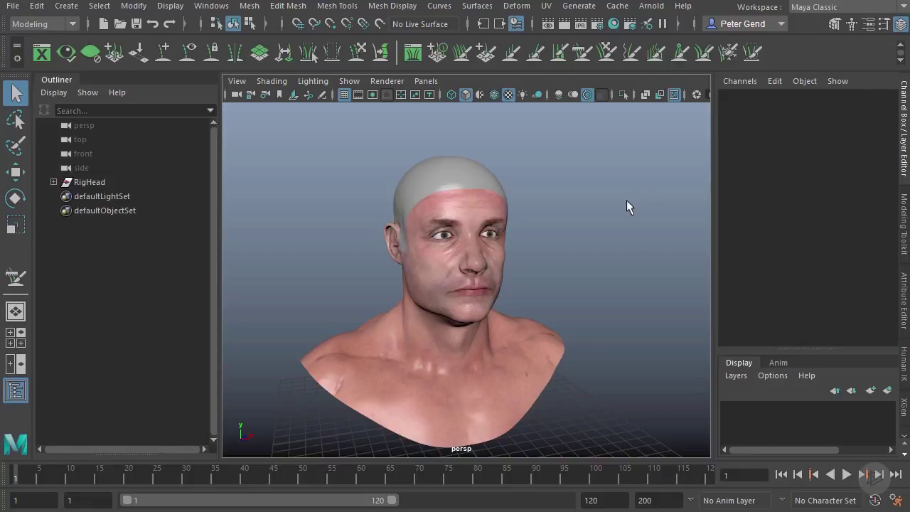
Select the Head_Model bust mesh in the viewport.
{"action": "left_click", "coordinate": [465, 215]}
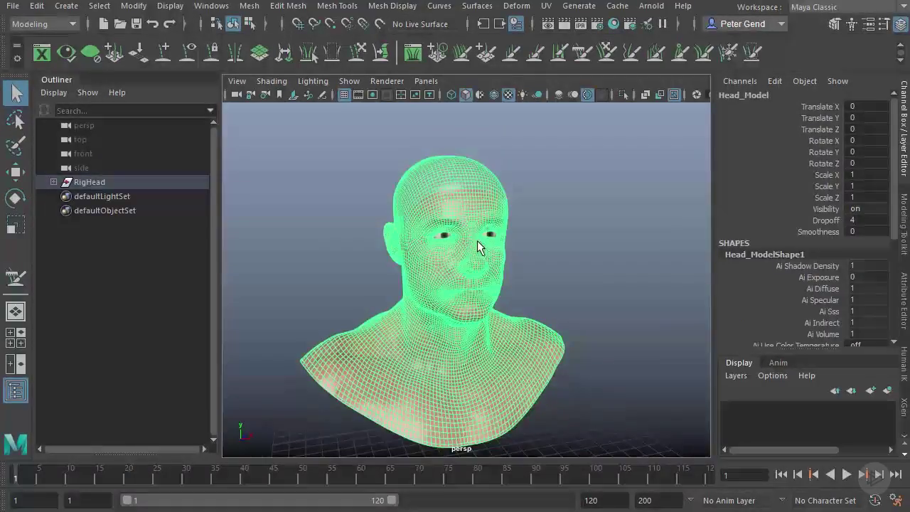
{"action": "scroll", "coordinate": [477, 240], "scroll_direction": "up", "scroll_amount": 2}
Open the Create Interactive Groom Splines options and name the description Test01.
{"action": "left_click", "coordinate": [579, 5]}
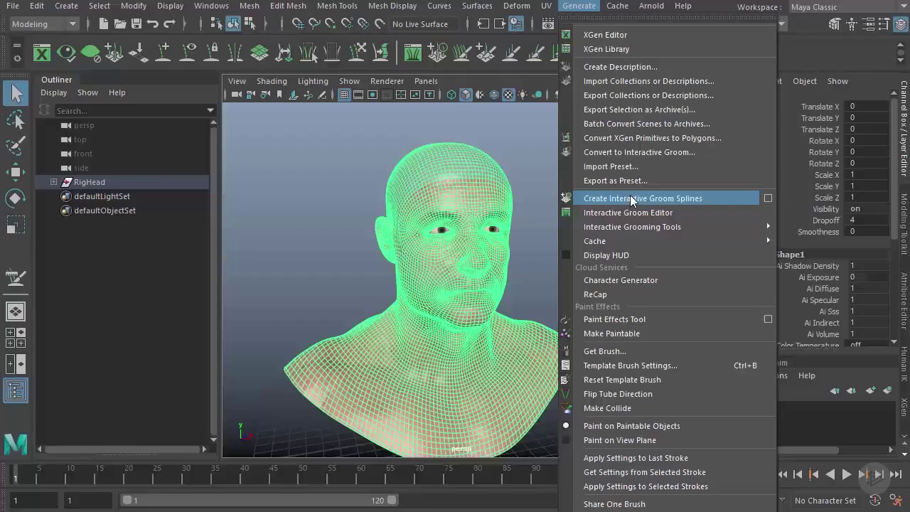
{"action": "left_click", "coordinate": [768, 199]}
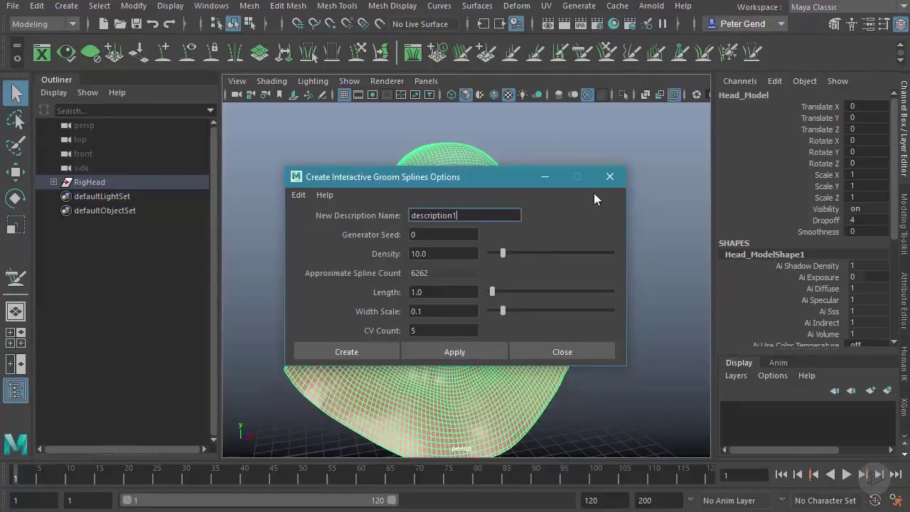
{"action": "left_click_drag", "start_coordinate": [495, 178], "coordinate": [643, 92]}
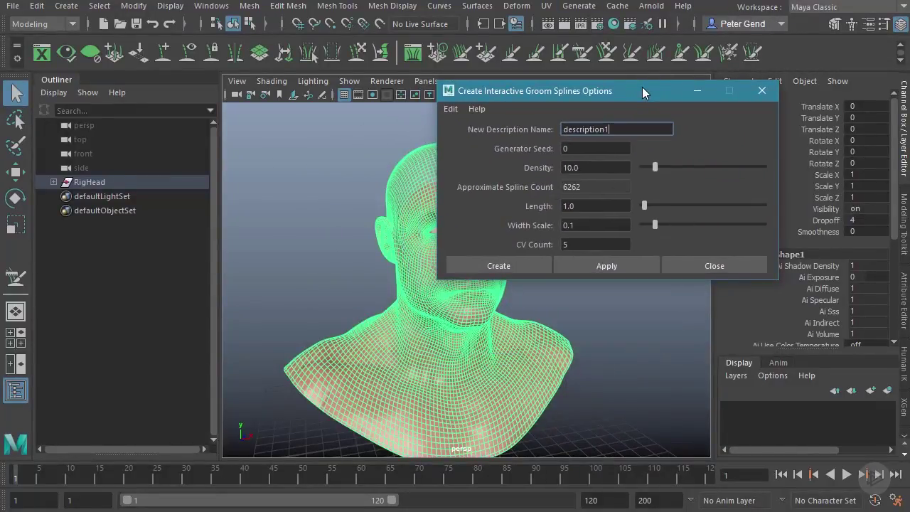
{"action": "double_click", "coordinate": [585, 129]}
{"action": "type", "text": "test01"}
{"action": "left_click", "coordinate": [562, 129]}
{"action": "key", "text": "Delete"}
{"action": "type", "text": "T"}
Set Density to 1.0, then check the Length and Width Scale values.
{"action": "key", "text": "Tab"}
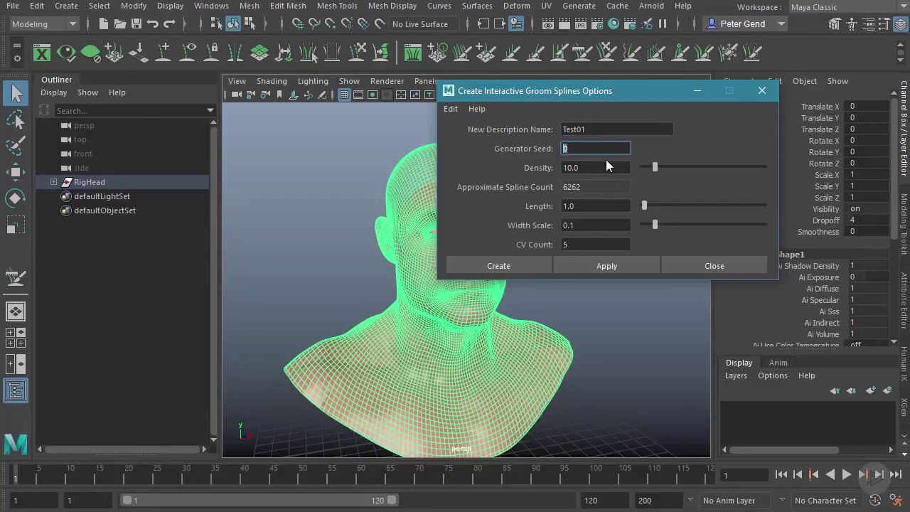
{"action": "key", "text": "Tab"}
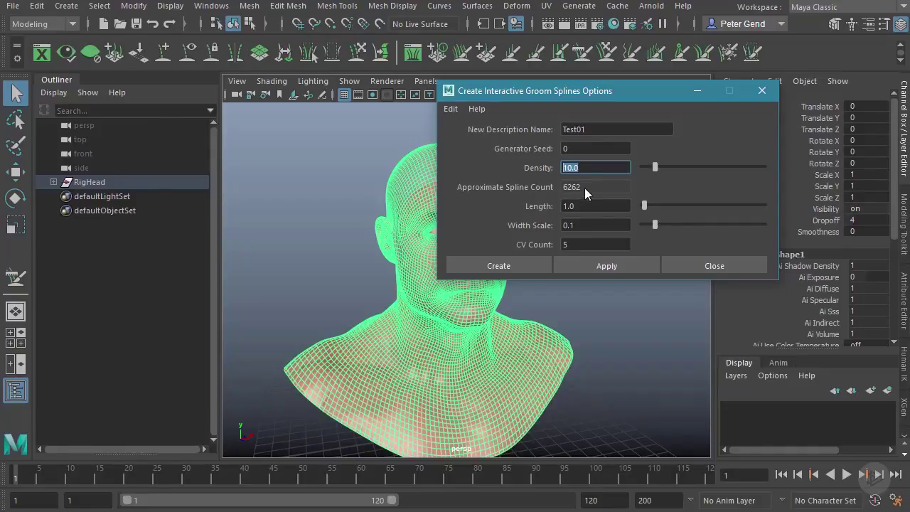
{"action": "type", "text": "1"}
{"action": "left_click", "coordinate": [592, 148]}
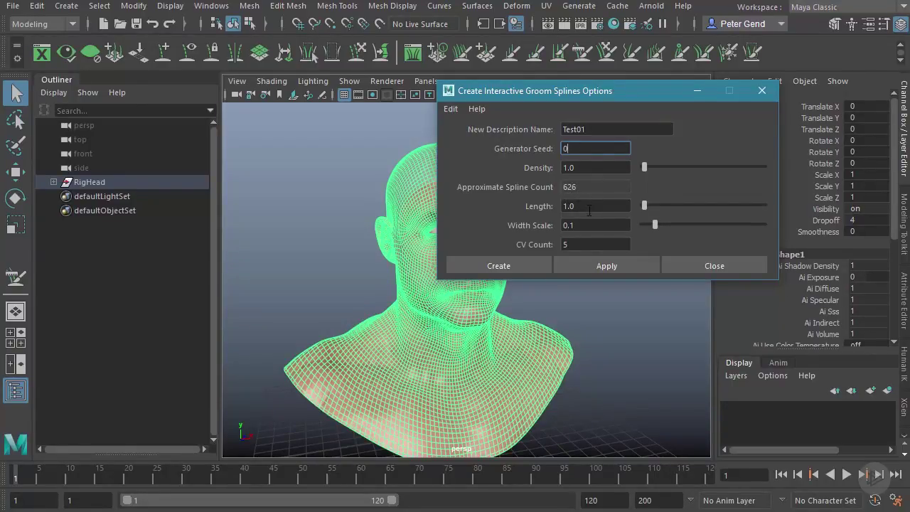
{"action": "left_click_drag", "start_coordinate": [584, 206], "coordinate": [523, 209]}
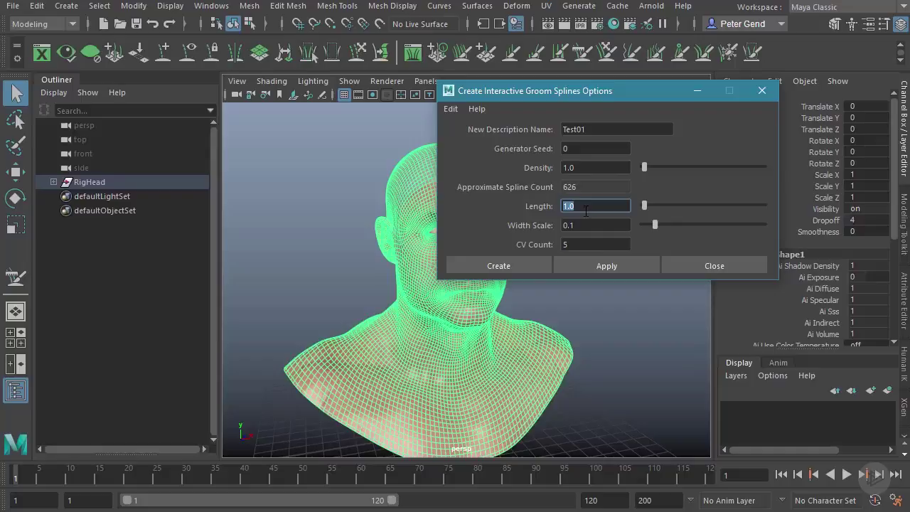
{"action": "left_click_drag", "start_coordinate": [581, 229], "coordinate": [564, 244]}
Reset the groom spline options to defaults (density 10) and rename the description Test01.
{"action": "left_click", "coordinate": [450, 109]}
{"action": "left_click", "coordinate": [462, 126]}
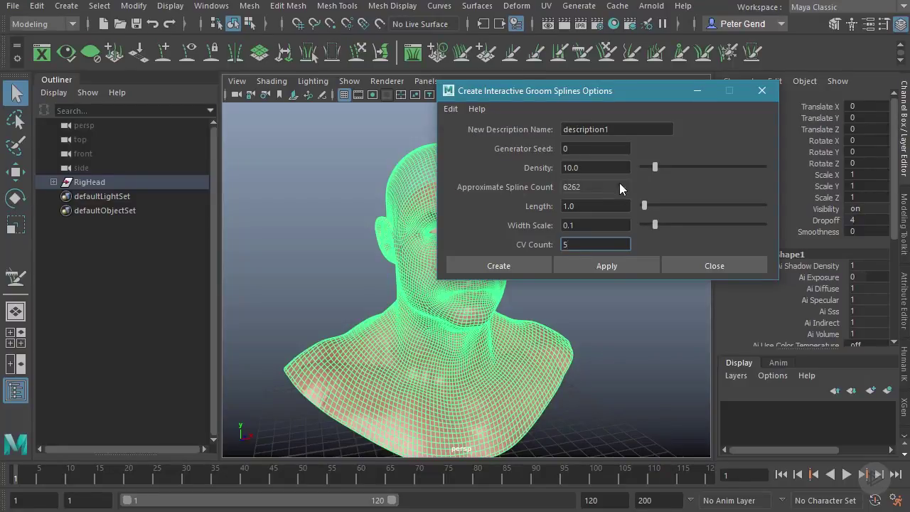
{"action": "double_click", "coordinate": [629, 129]}
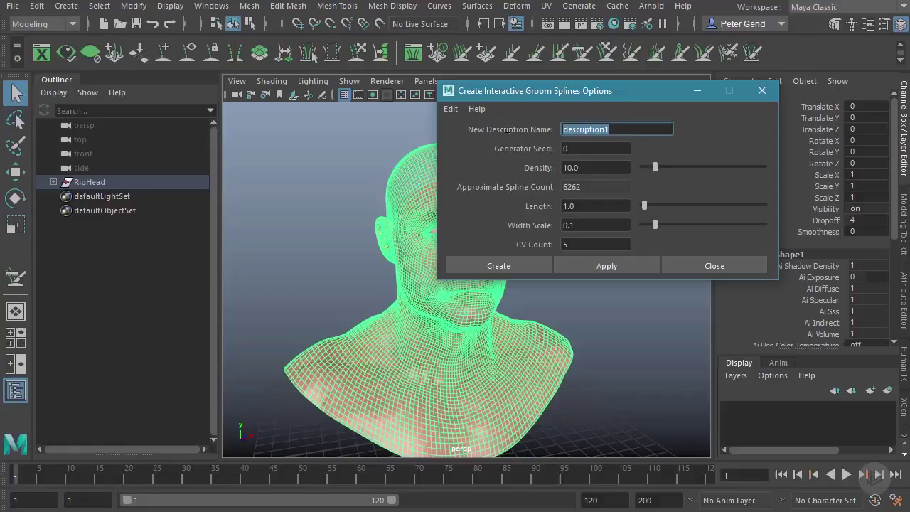
{"action": "type", "text": "Test01"}
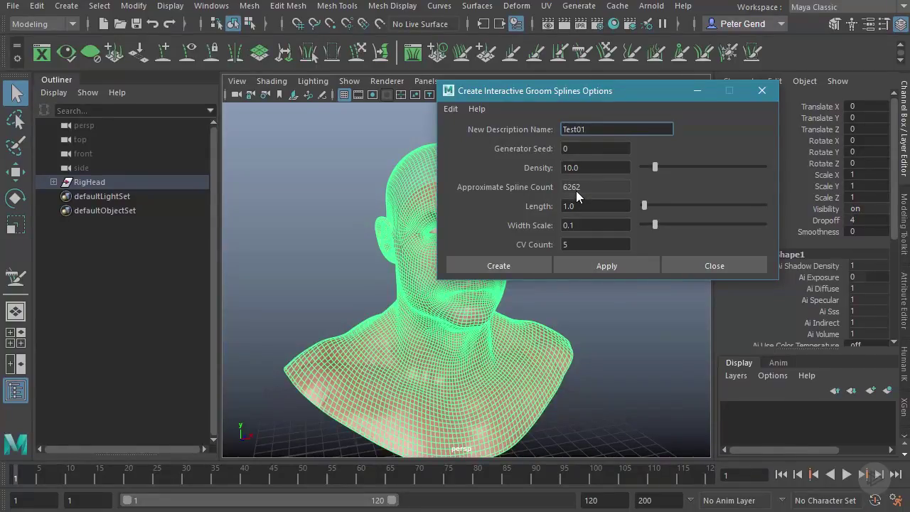
Create the Test01 groom splines and inspect them from side, three-quarter and front views.
{"action": "left_click", "coordinate": [532, 262]}
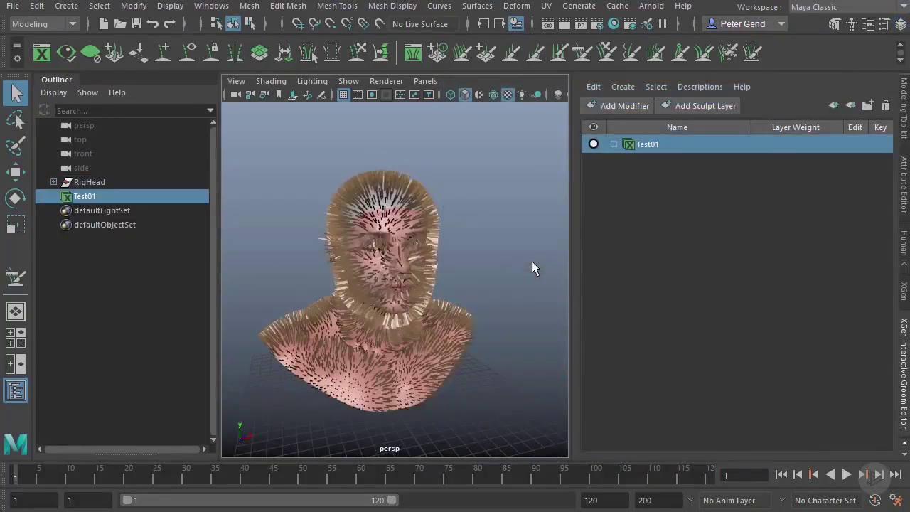
{"action": "right_click_drag", "start_coordinate": [383, 243], "coordinate": [452, 236], "text": "alt"}
{"action": "left_click_drag", "start_coordinate": [452, 237], "coordinate": [501, 252], "text": "alt"}
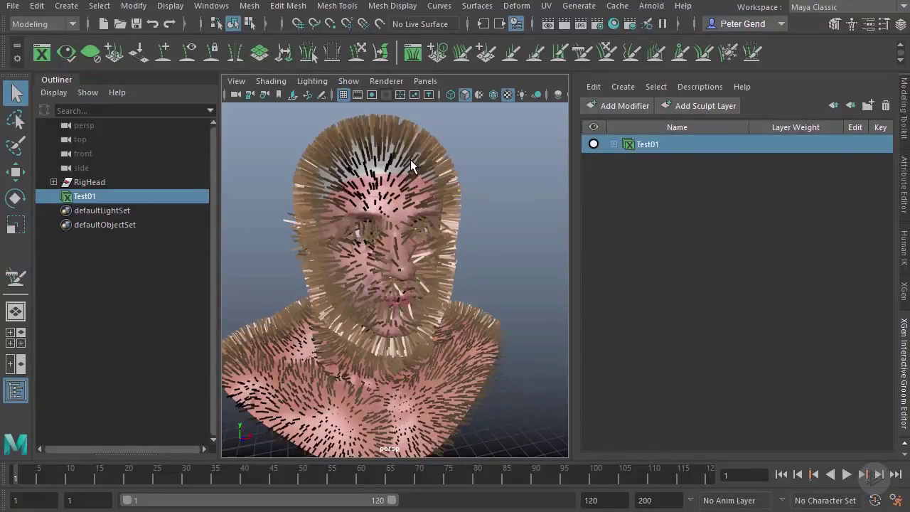
{"action": "left_click_drag", "start_coordinate": [357, 236], "coordinate": [473, 203], "text": "alt"}
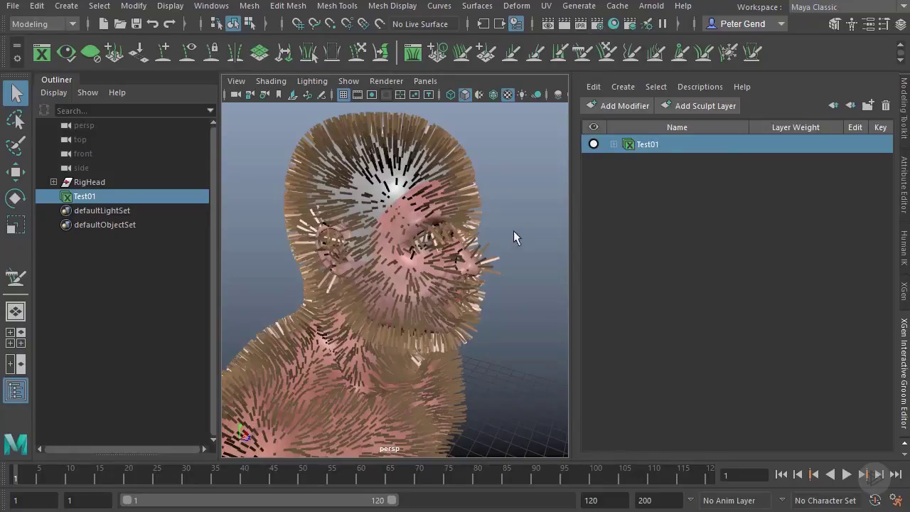
{"action": "left_click_drag", "start_coordinate": [455, 290], "coordinate": [440, 252], "text": "alt"}
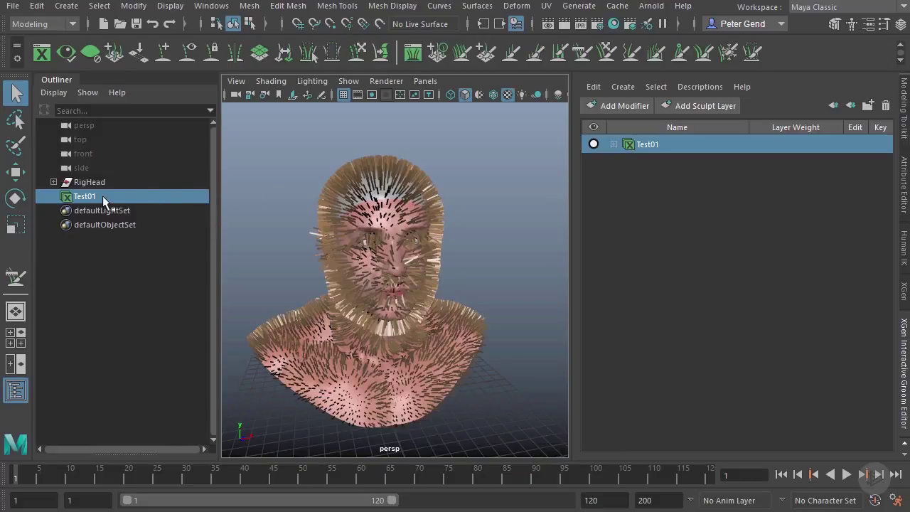
{"action": "key", "text": "Up"}
{"action": "key", "text": "Down"}
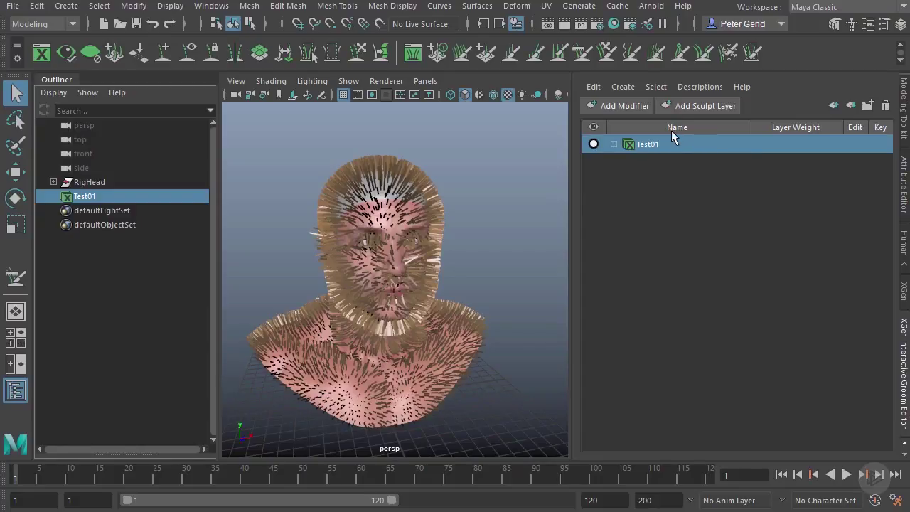
Switch back to the Interactive Groom Editor and open, then close, the Select tool settings.
{"action": "left_click", "coordinate": [904, 191]}
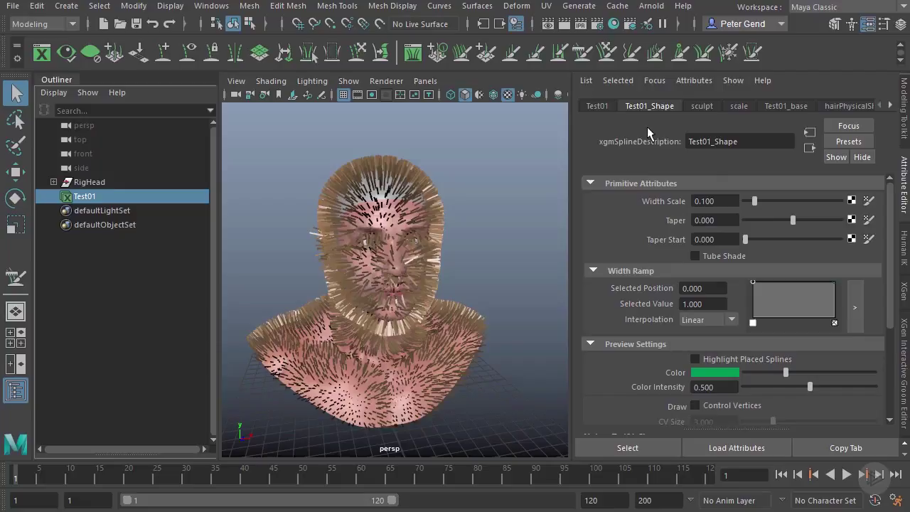
{"action": "left_click", "coordinate": [905, 368]}
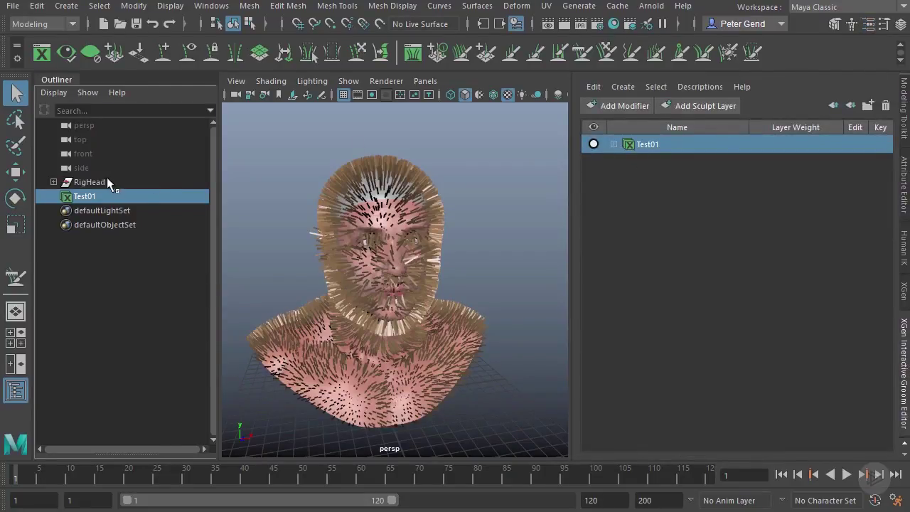
{"action": "double_click", "coordinate": [15, 93]}
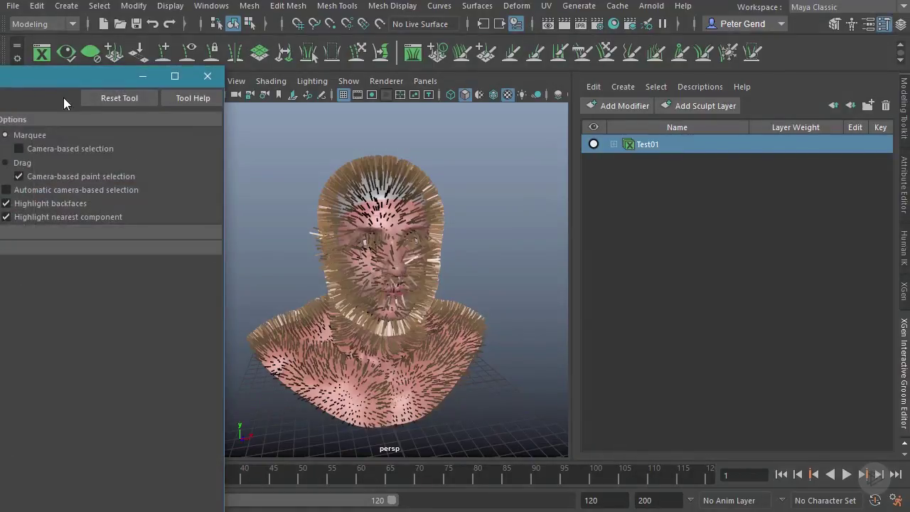
{"action": "left_click_drag", "start_coordinate": [64, 77], "coordinate": [311, 72]}
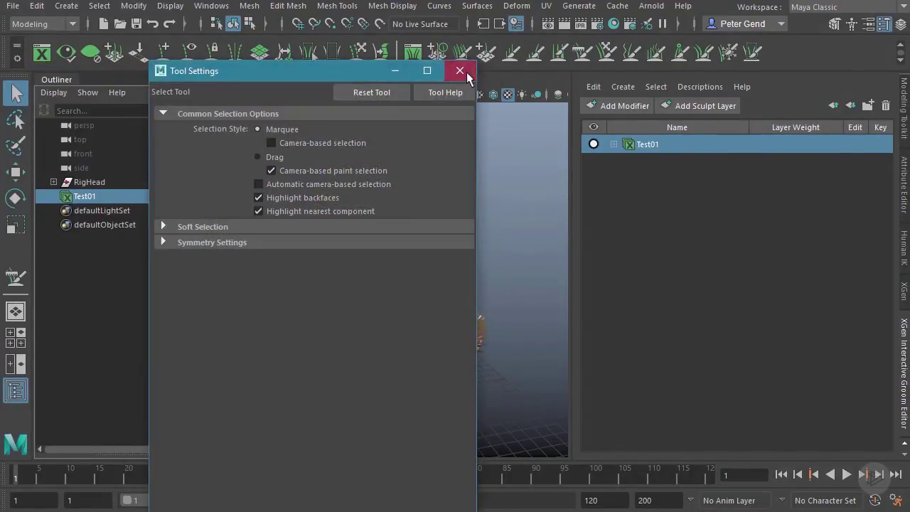
{"action": "left_click", "coordinate": [460, 72]}
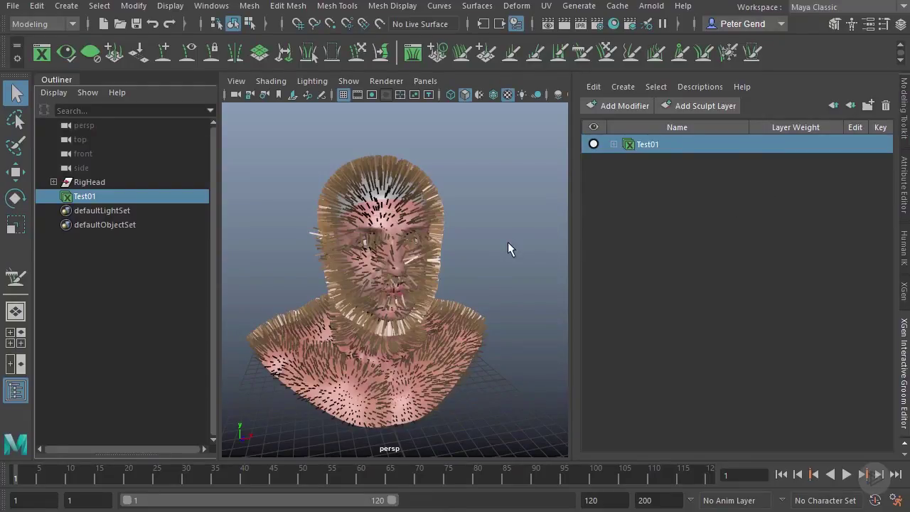
{"action": "left_click", "coordinate": [809, 9]}
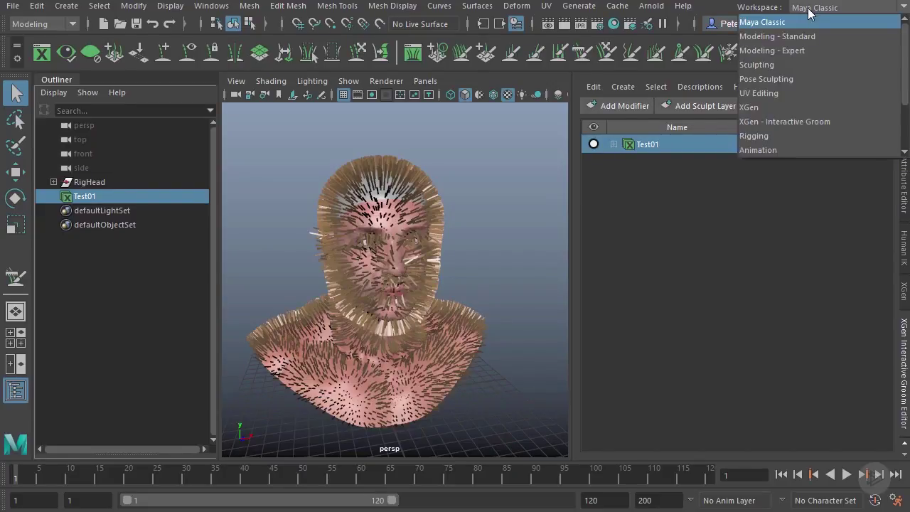
{"action": "left_click", "coordinate": [779, 123]}
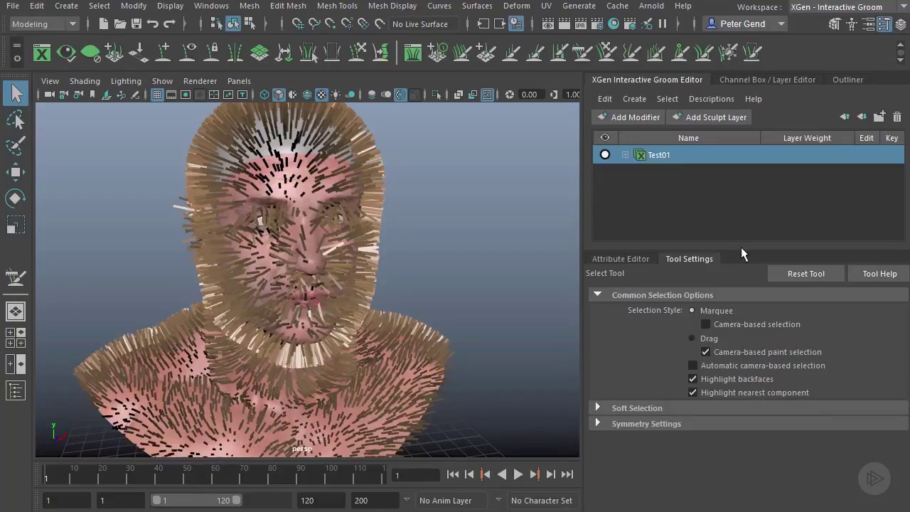
{"action": "left_click_drag", "start_coordinate": [743, 249], "coordinate": [668, 311]}
{"action": "left_click", "coordinate": [641, 305]}
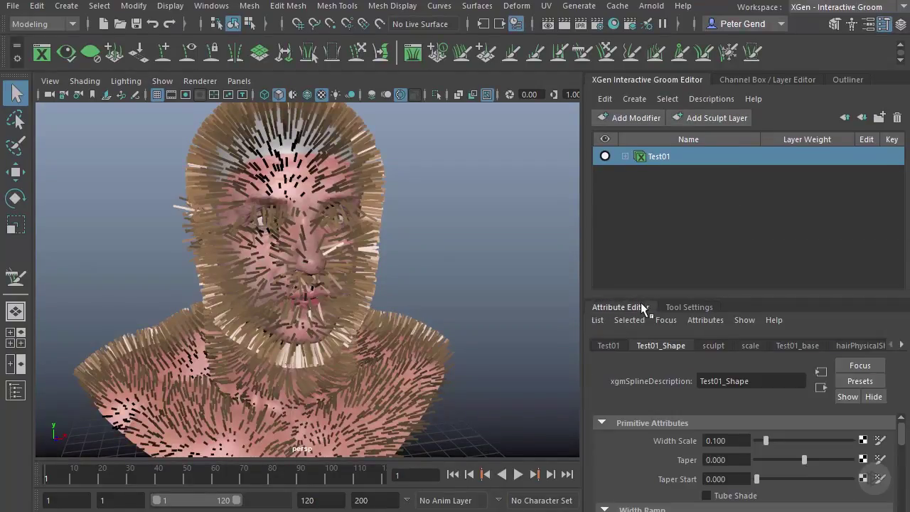
{"action": "left_click", "coordinate": [686, 305]}
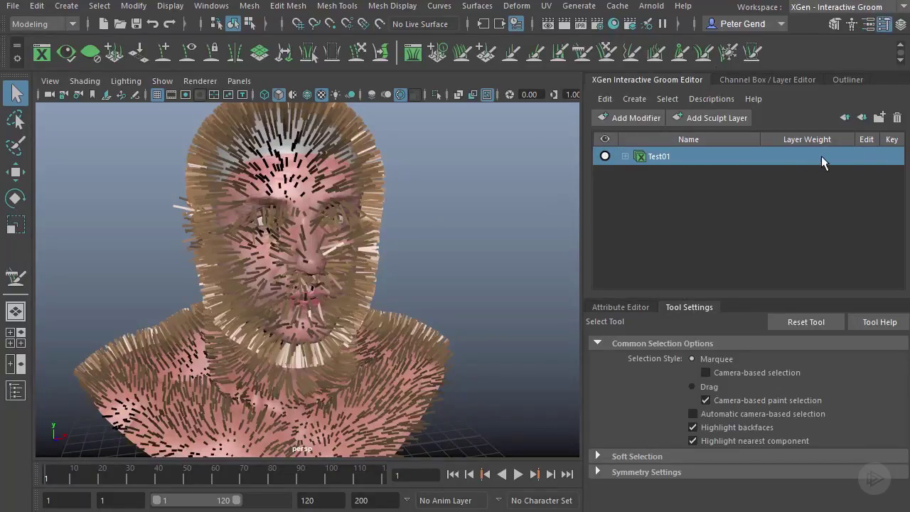
{"action": "left_click", "coordinate": [764, 82]}
{"action": "left_click", "coordinate": [846, 84]}
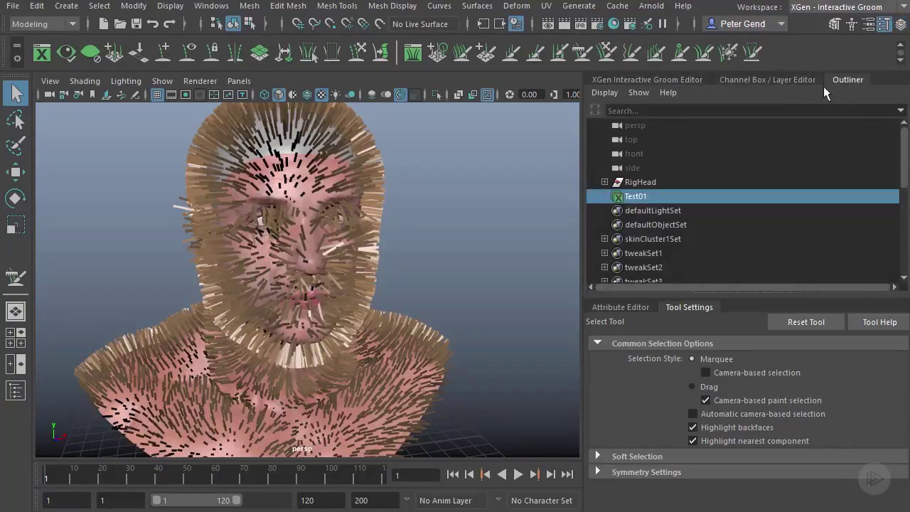
{"action": "left_click", "coordinate": [769, 80]}
{"action": "left_click", "coordinate": [681, 81]}
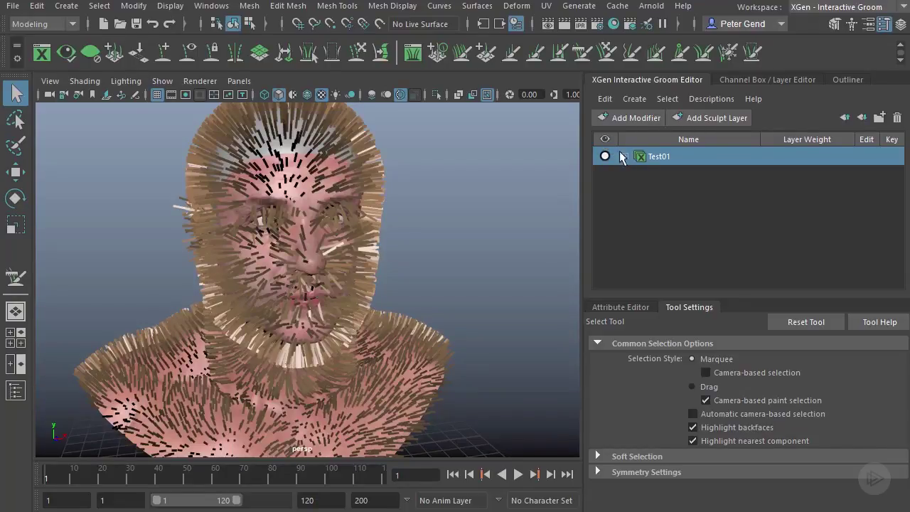
{"action": "left_click", "coordinate": [695, 177]}
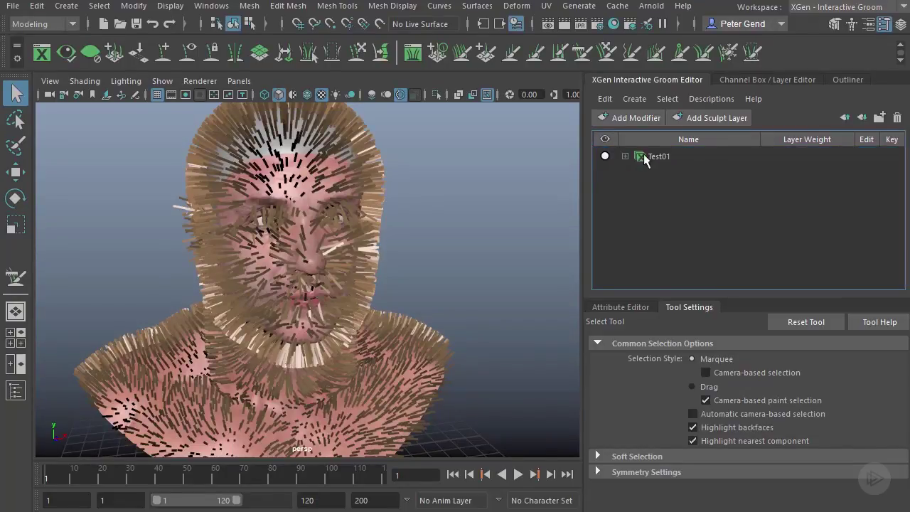
{"action": "left_click", "coordinate": [606, 156]}
{"action": "left_click", "coordinate": [605, 156]}
{"action": "left_click", "coordinate": [606, 156]}
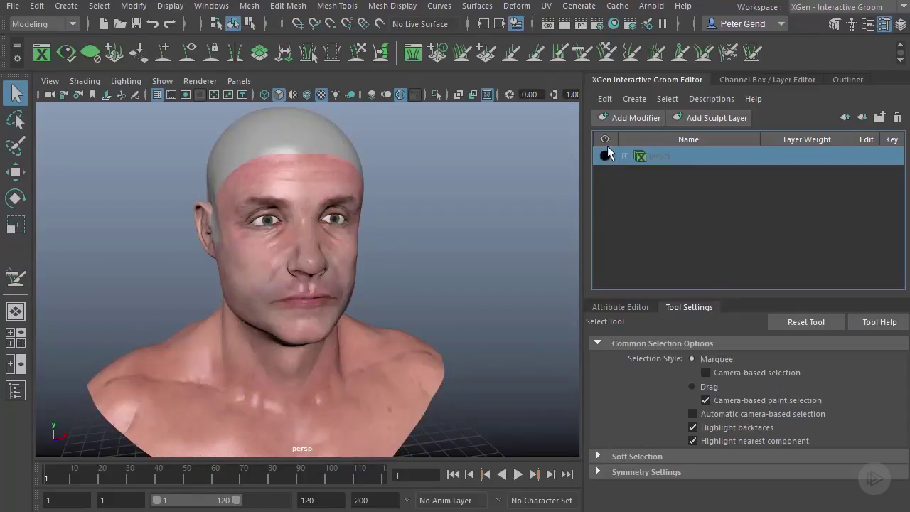
{"action": "left_click", "coordinate": [605, 156]}
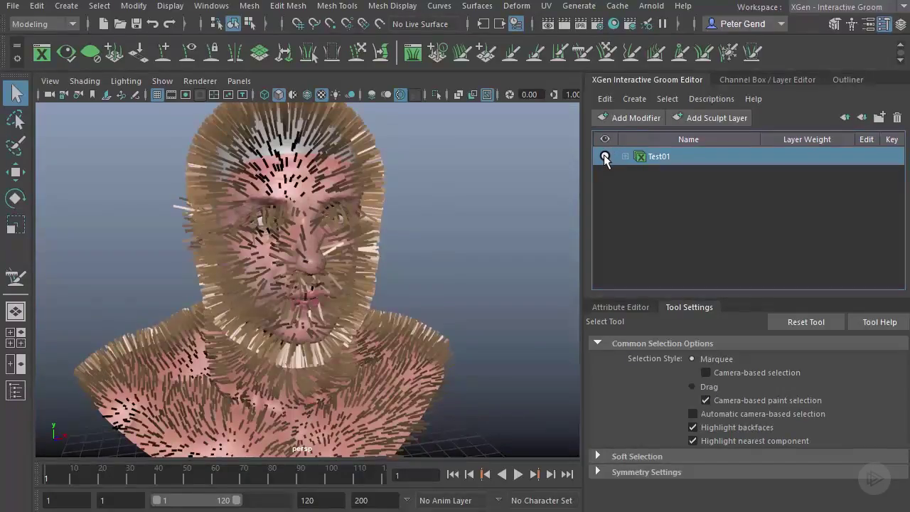
{"action": "left_click", "coordinate": [605, 156]}
{"action": "left_click", "coordinate": [605, 157]}
{"action": "left_click", "coordinate": [625, 157]}
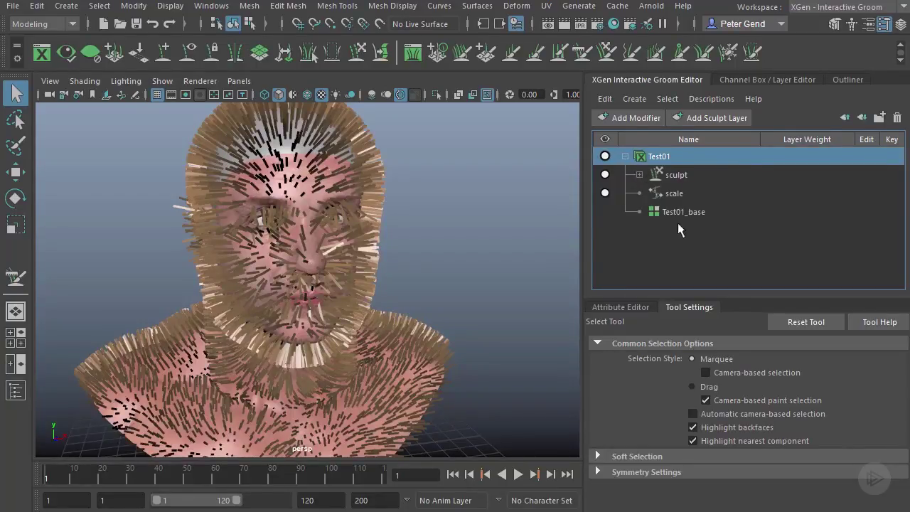
{"action": "left_click", "coordinate": [639, 175]}
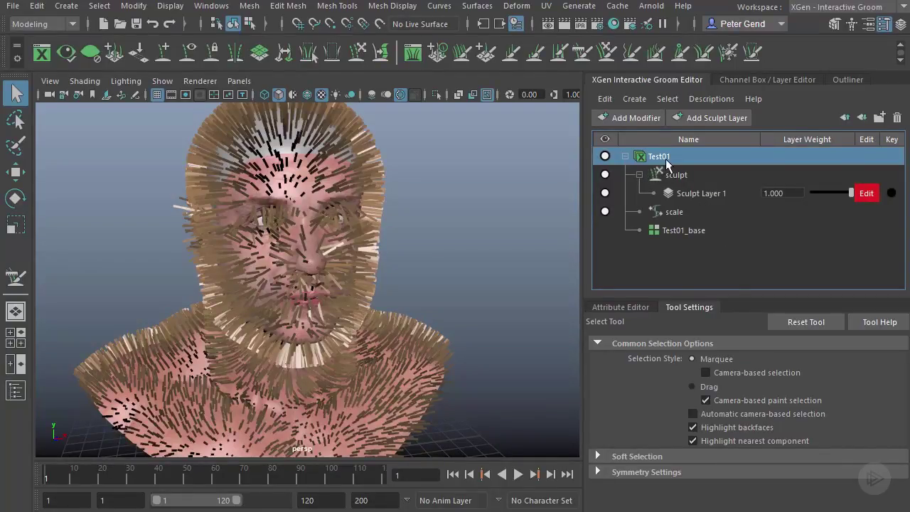
{"action": "left_click", "coordinate": [675, 176]}
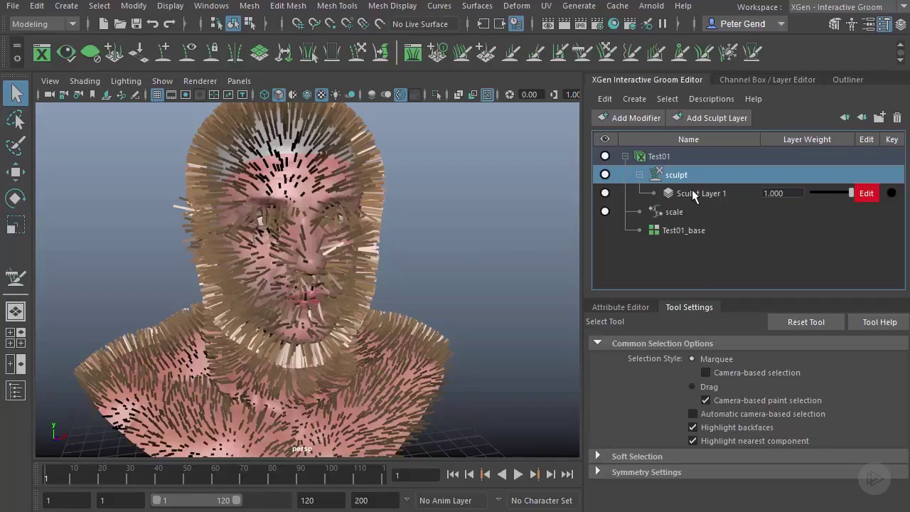
{"action": "left_click", "coordinate": [694, 194]}
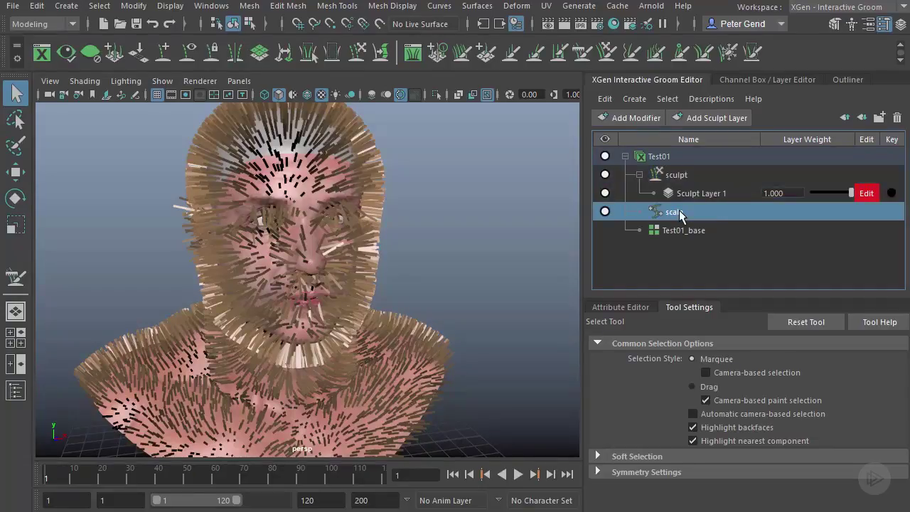
{"action": "left_click", "coordinate": [690, 232]}
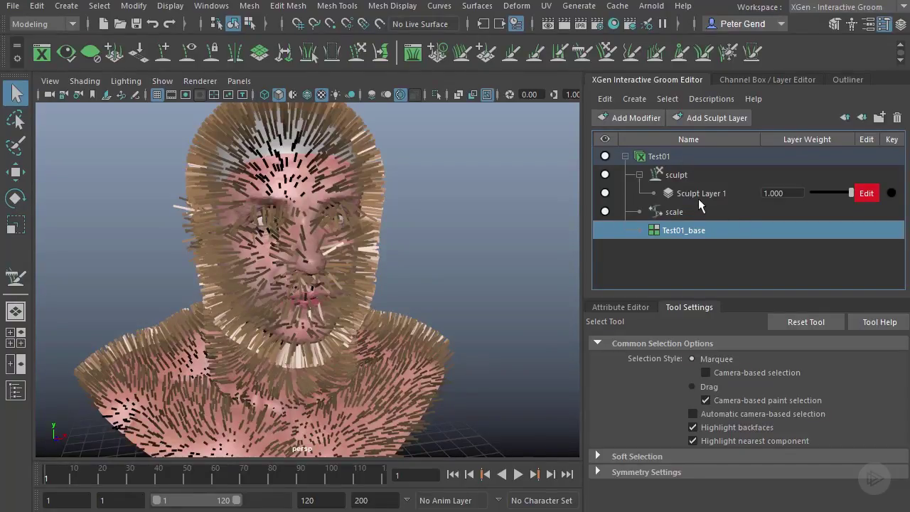
{"action": "left_click", "coordinate": [663, 157]}
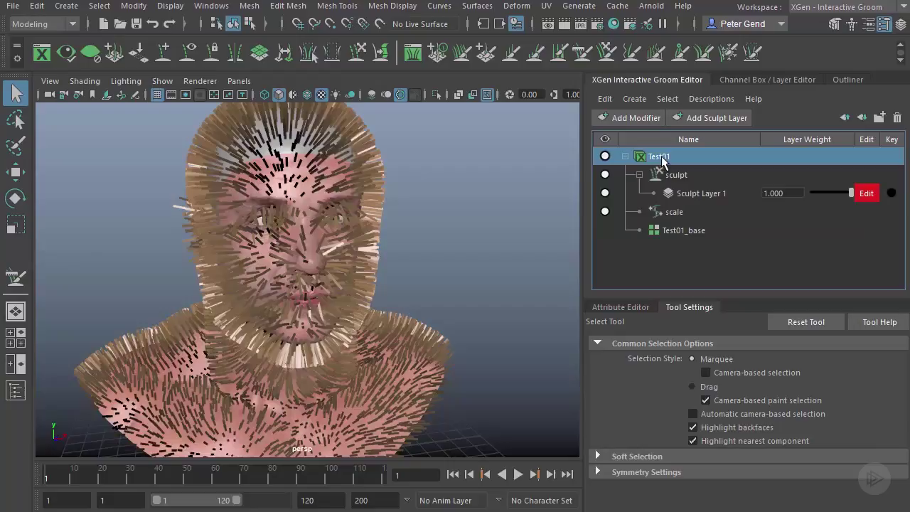
{"action": "left_click", "coordinate": [625, 157]}
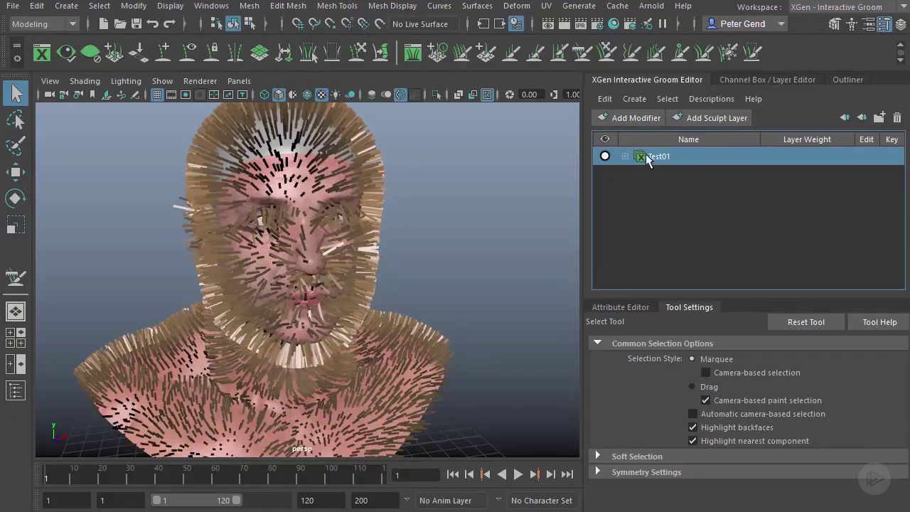
Taper the Test01_Shape strands to 0.850 with taper start 0.188.
{"action": "left_click", "coordinate": [630, 307]}
{"action": "left_click_drag", "start_coordinate": [746, 297], "coordinate": [746, 237]}
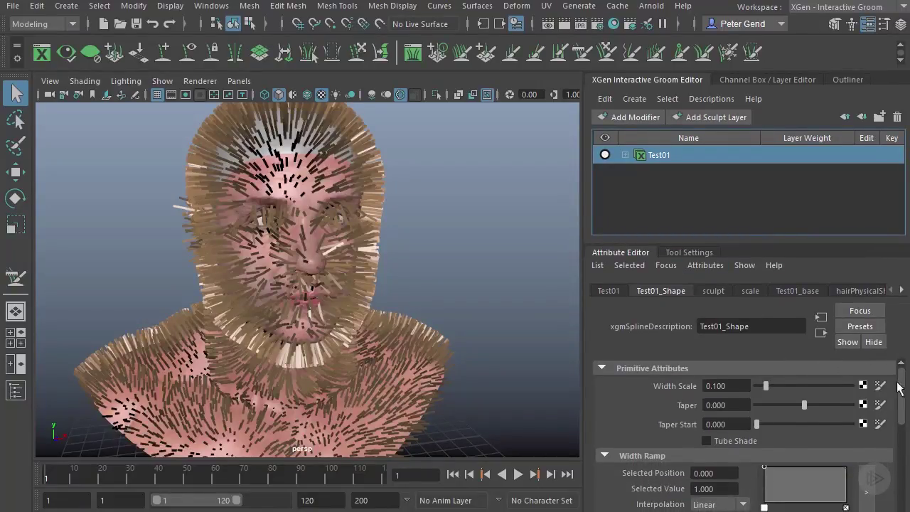
{"action": "left_click_drag", "start_coordinate": [768, 388], "coordinate": [783, 393]}
{"action": "right_click_drag", "start_coordinate": [403, 305], "coordinate": [466, 306], "text": "alt"}
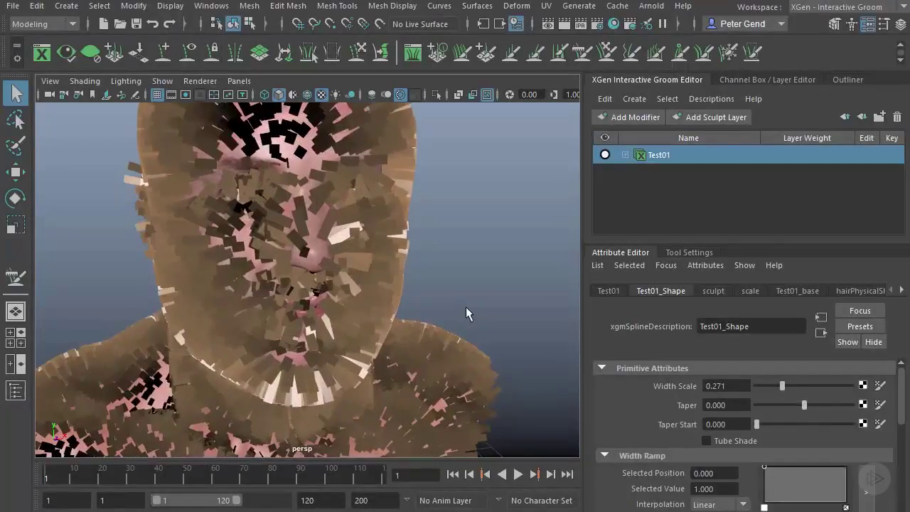
{"action": "key", "text": "ctrl+z"}
{"action": "left_click_drag", "start_coordinate": [803, 406], "coordinate": [842, 405]}
{"action": "right_click_drag", "start_coordinate": [235, 288], "coordinate": [299, 290], "text": "alt"}
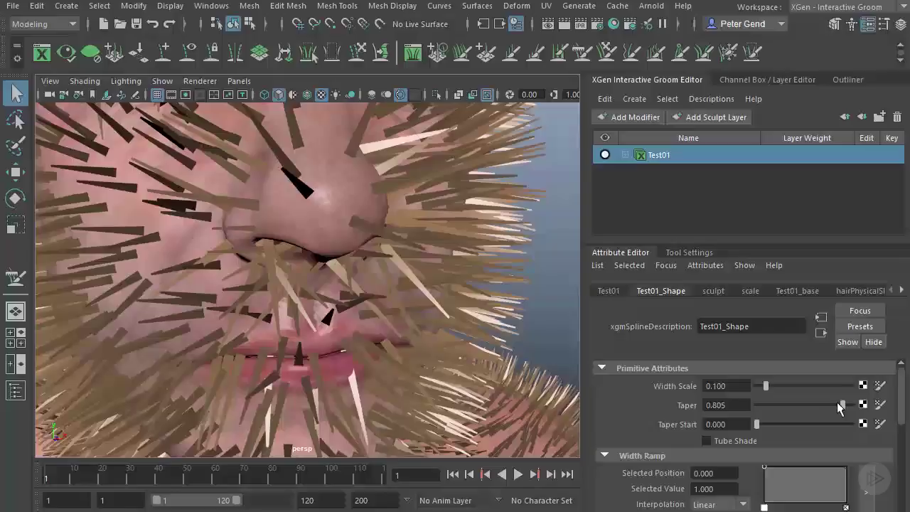
{"action": "left_click_drag", "start_coordinate": [843, 405], "coordinate": [848, 407]}
{"action": "left_click_drag", "start_coordinate": [758, 424], "coordinate": [845, 405]}
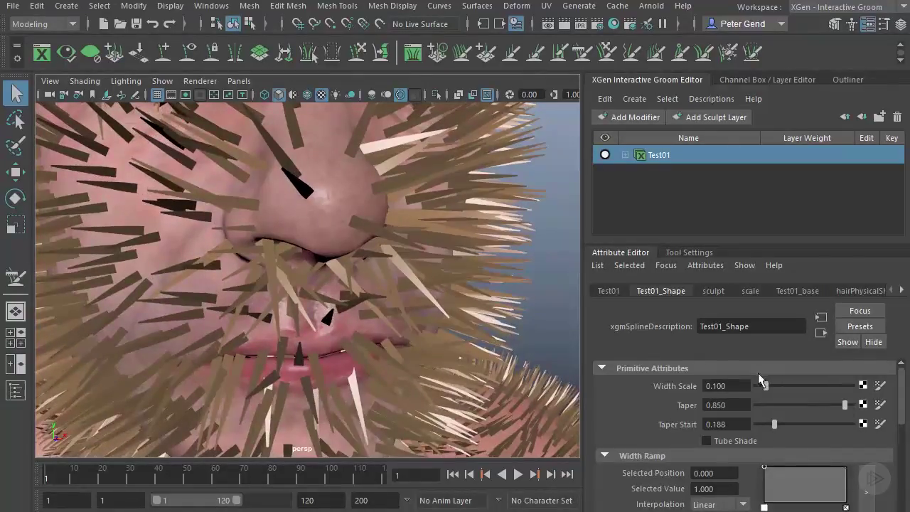
Set the strand width scale to 0.030 and turn off Tube Shade.
{"action": "double_click", "coordinate": [722, 386]}
{"action": "type", "text": "0.01"}
{"action": "key", "text": "Return"}
{"action": "double_click", "coordinate": [721, 386]}
{"action": "type", "text": "0.03"}
{"action": "key", "text": "Return"}
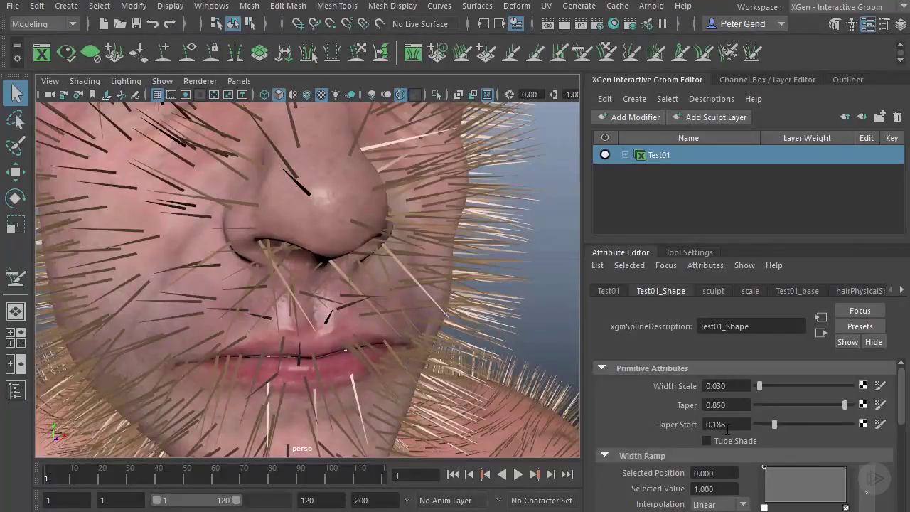
{"action": "left_click_drag", "start_coordinate": [562, 366], "coordinate": [258, 230], "text": "alt"}
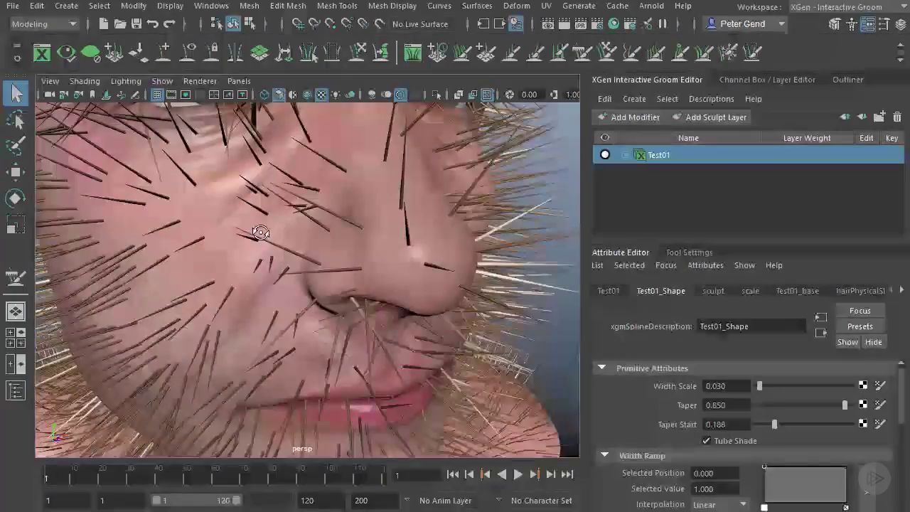
{"action": "right_click_drag", "start_coordinate": [325, 197], "coordinate": [361, 269], "text": "alt"}
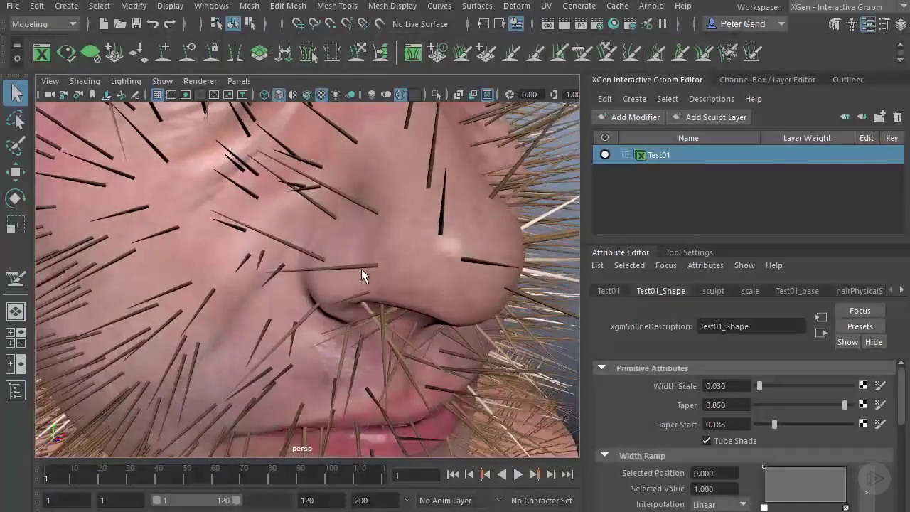
{"action": "left_click", "coordinate": [708, 440]}
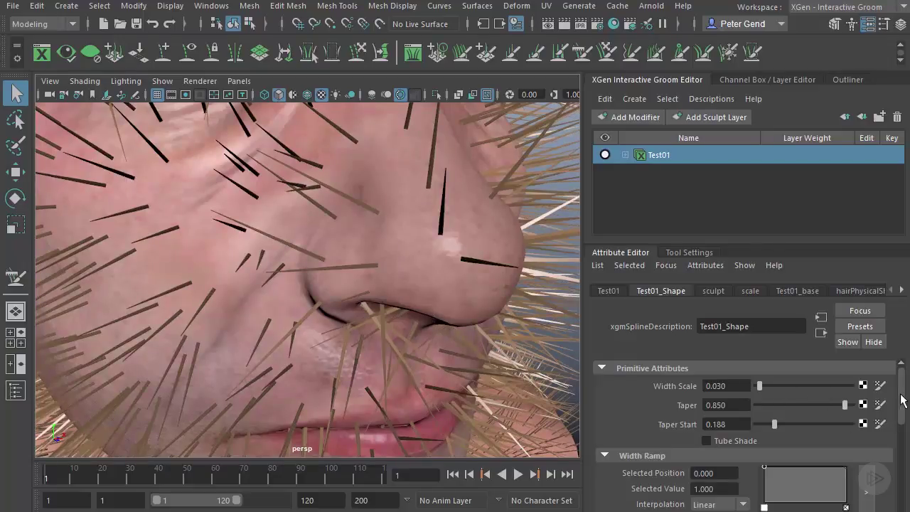
{"action": "scroll", "coordinate": [902, 407], "scroll_direction": "down", "scroll_amount": 1}
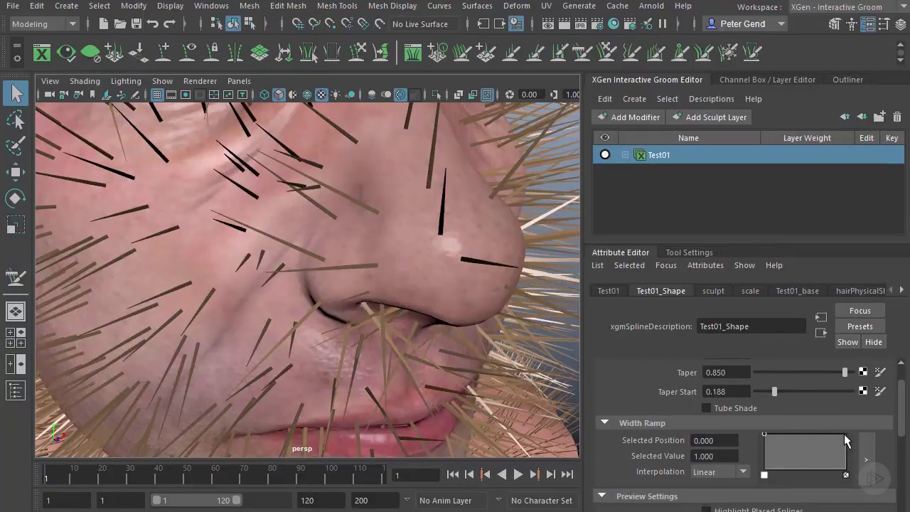
{"action": "left_click_drag", "start_coordinate": [844, 434], "coordinate": [849, 459]}
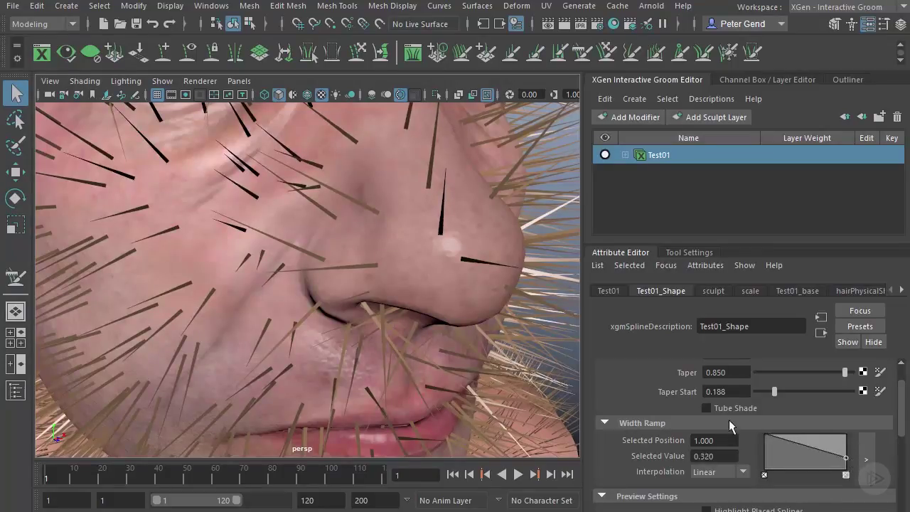
{"action": "left_click", "coordinate": [765, 436]}
{"action": "left_click_drag", "start_coordinate": [847, 456], "coordinate": [851, 446]}
{"action": "scroll", "coordinate": [904, 427], "scroll_direction": "down", "scroll_amount": 2}
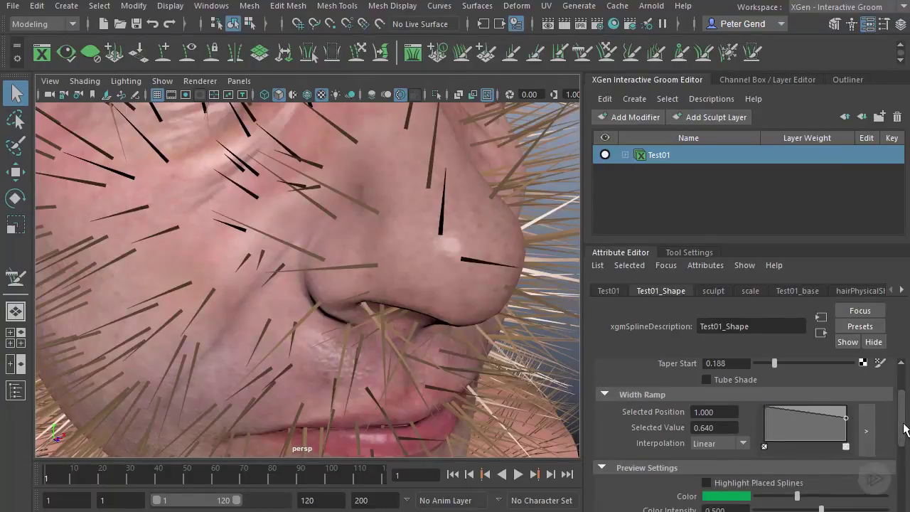
{"action": "left_click_drag", "start_coordinate": [904, 429], "coordinate": [906, 446]}
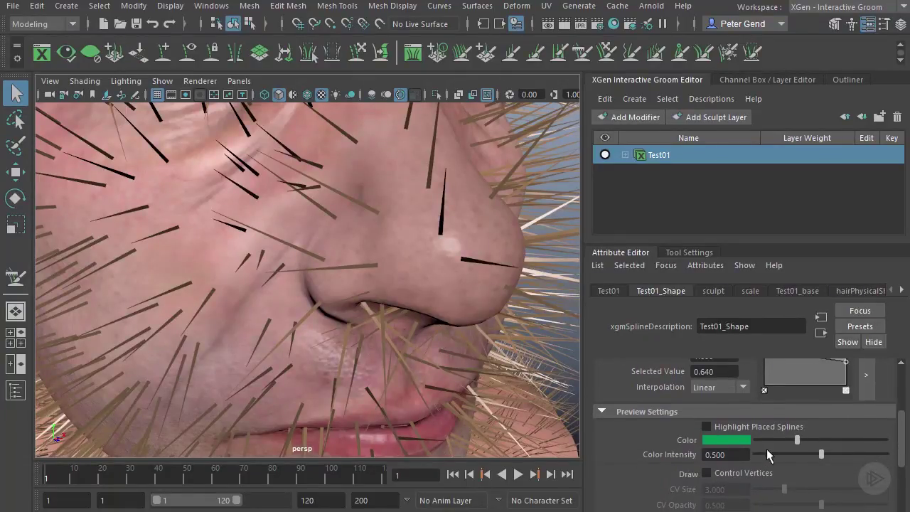
{"action": "left_click", "coordinate": [725, 475]}
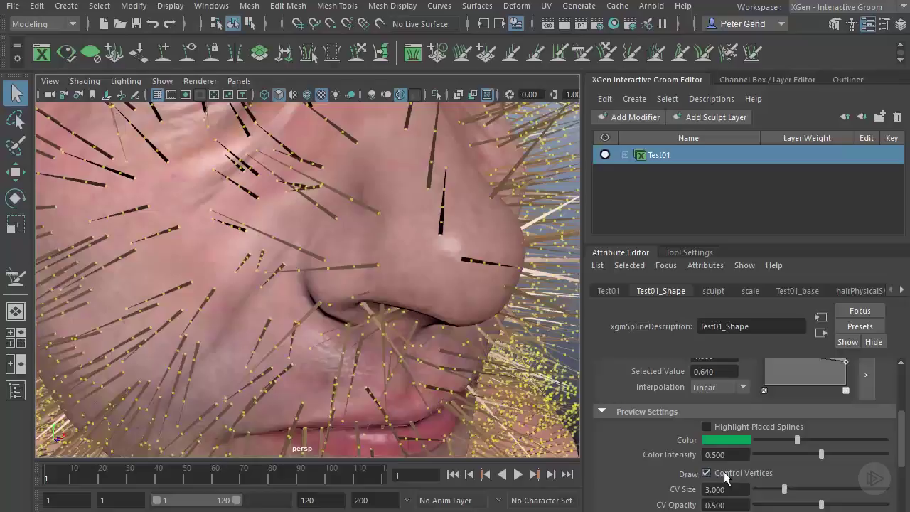
{"action": "left_click", "coordinate": [726, 478]}
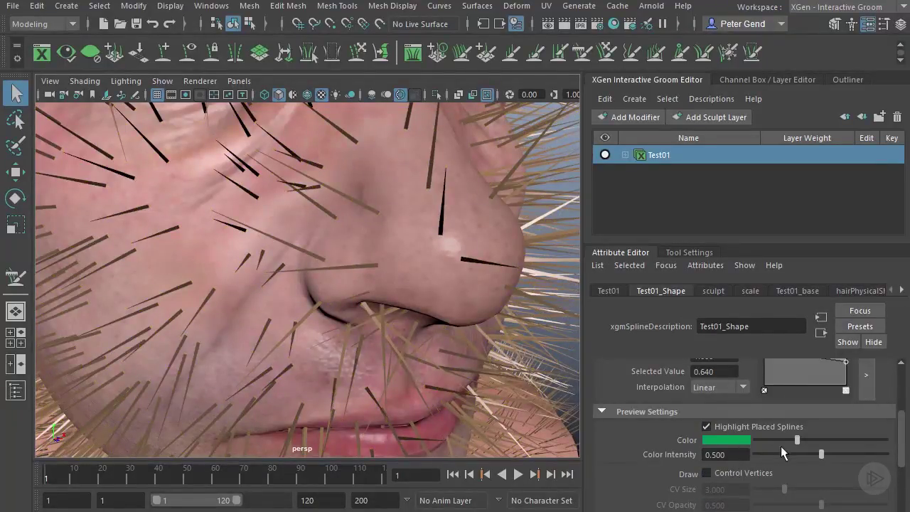
{"action": "left_click", "coordinate": [765, 423]}
{"action": "left_click_drag", "start_coordinate": [905, 442], "coordinate": [904, 452]}
Toggle Render Stats and Render Settings, then expand Test01 to show sculpt, scale and Test01_base.
{"action": "scroll", "coordinate": [775, 455], "scroll_direction": "down", "scroll_amount": 3}
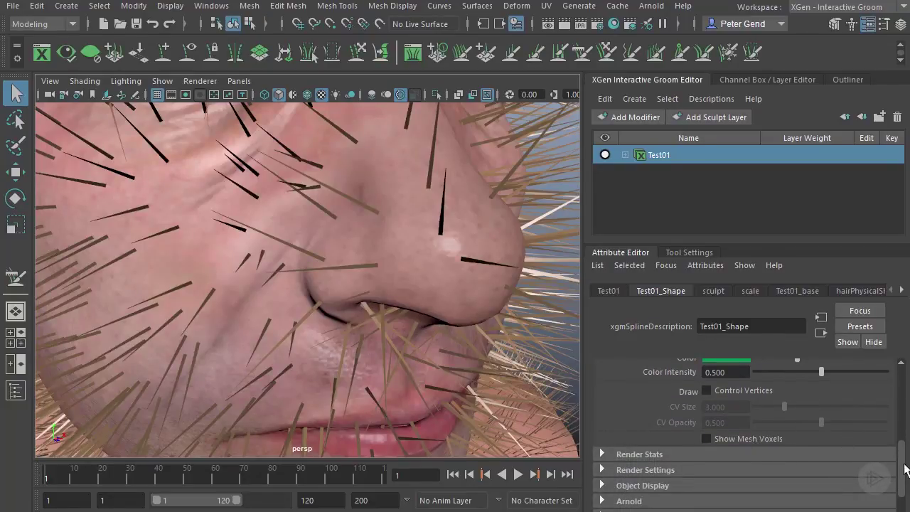
{"action": "left_click_drag", "start_coordinate": [903, 467], "coordinate": [903, 473]}
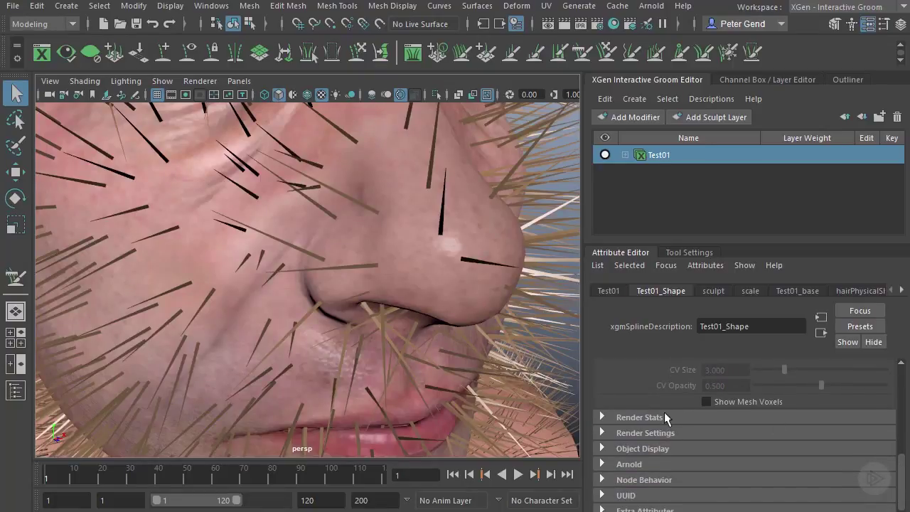
{"action": "left_click", "coordinate": [650, 431]}
{"action": "left_click", "coordinate": [643, 418]}
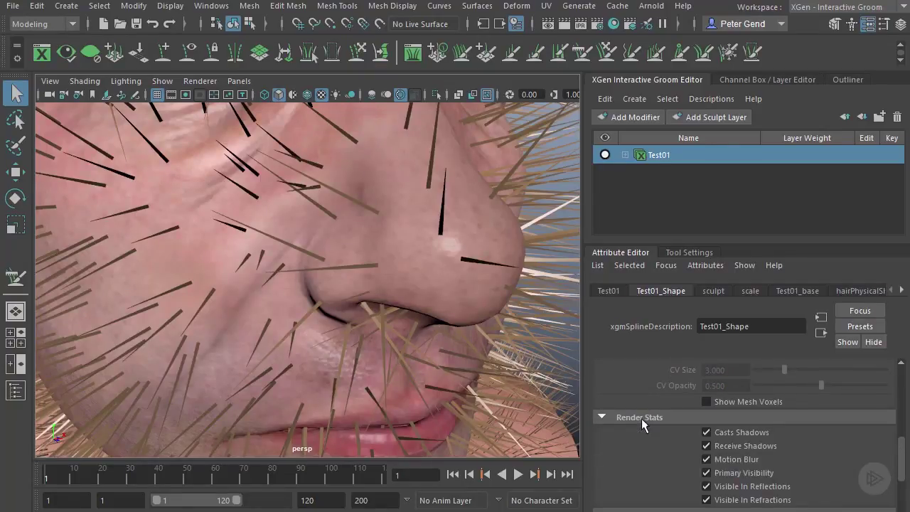
{"action": "left_click", "coordinate": [641, 416]}
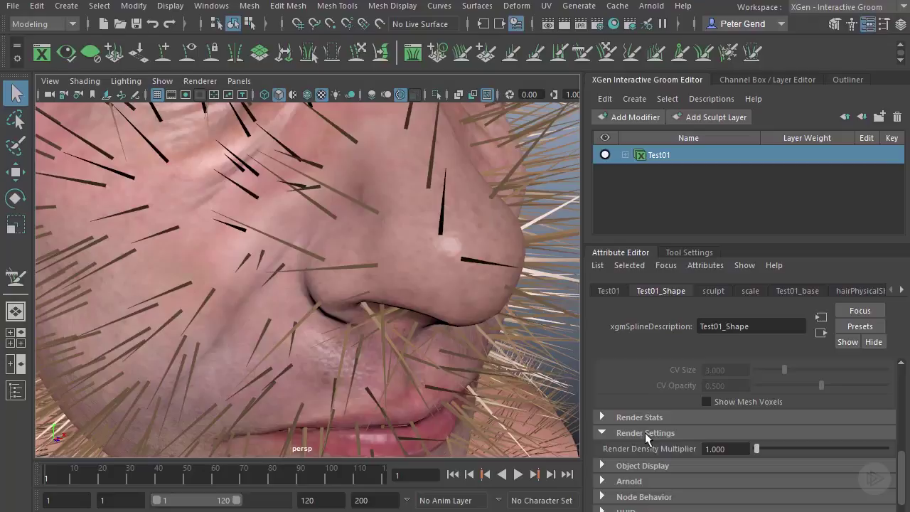
{"action": "left_click", "coordinate": [649, 433]}
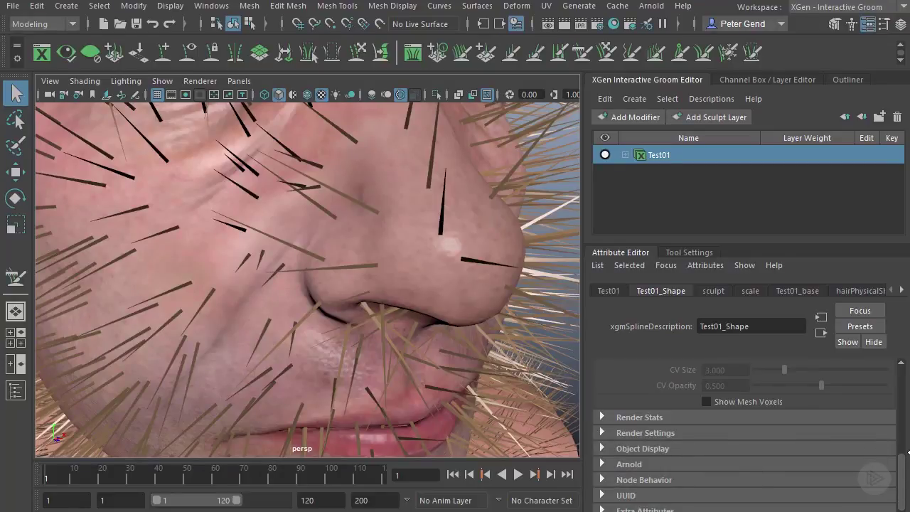
{"action": "scroll", "coordinate": [905, 480], "scroll_direction": "up", "scroll_amount": 5}
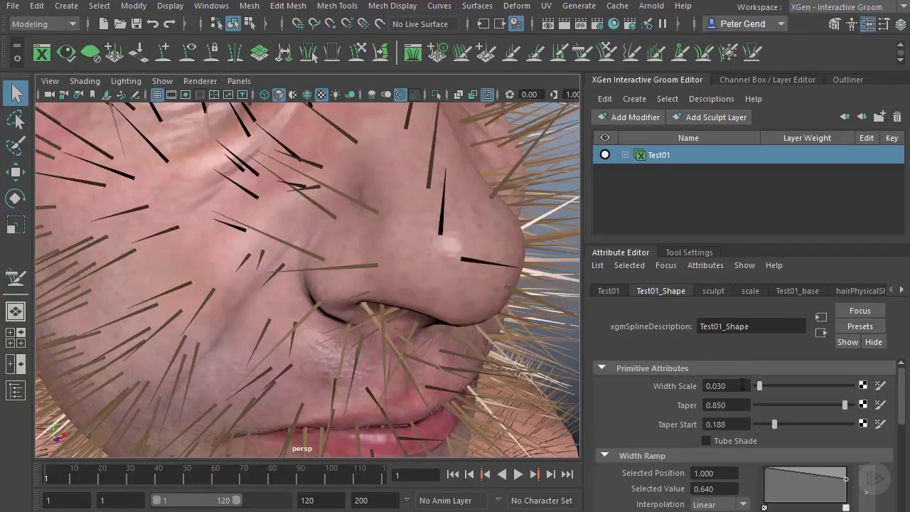
{"action": "left_click", "coordinate": [625, 154]}
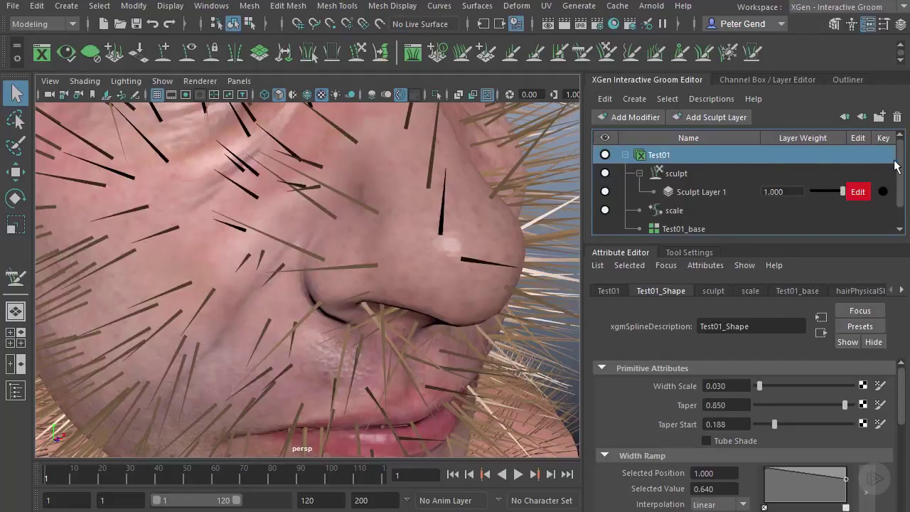
On Test01_base, try a density multiplier of 16.860, then reset it to 1.
{"action": "scroll", "coordinate": [895, 168], "scroll_direction": "down", "scroll_amount": 1}
{"action": "left_click", "coordinate": [694, 210]}
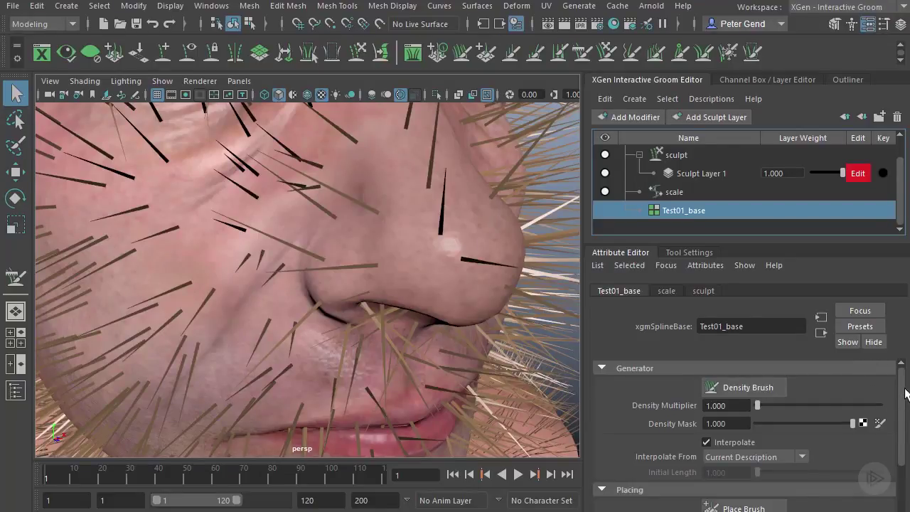
{"action": "left_click_drag", "start_coordinate": [758, 408], "coordinate": [772, 409]}
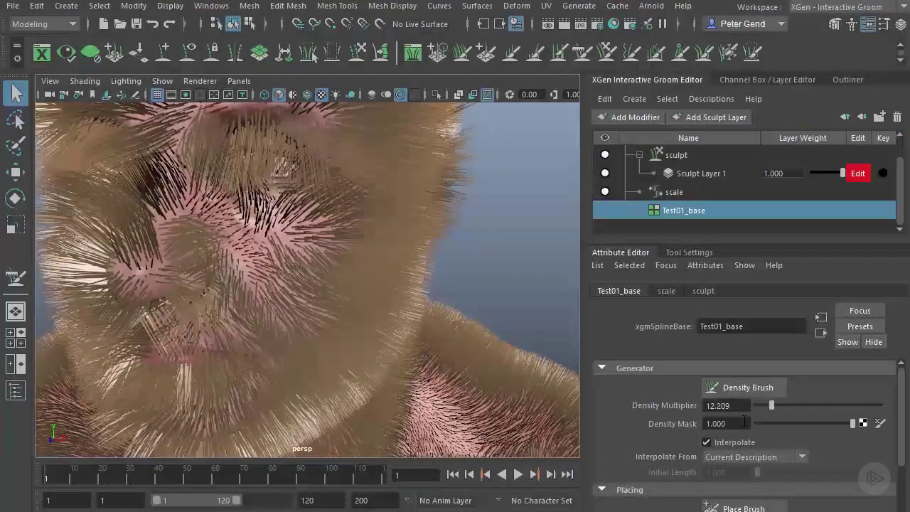
{"action": "left_click", "coordinate": [778, 406]}
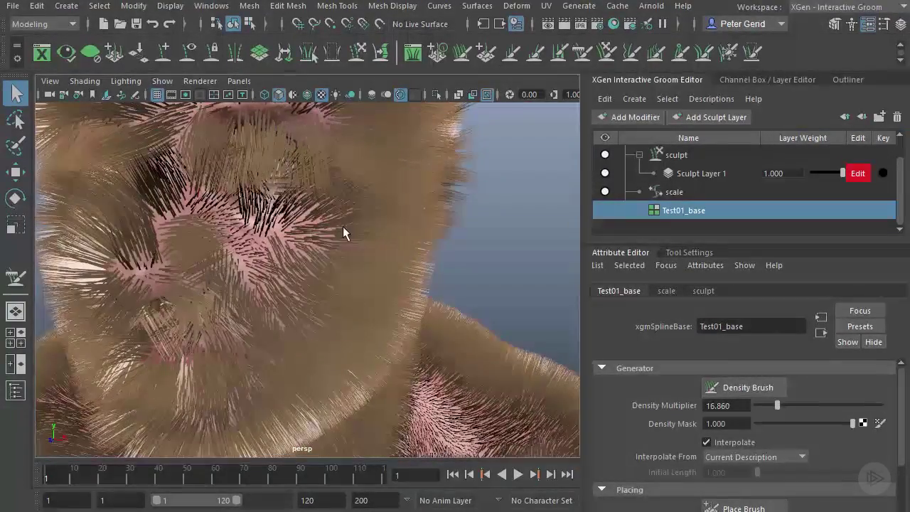
{"action": "left_click_drag", "start_coordinate": [459, 260], "coordinate": [498, 256], "text": "alt"}
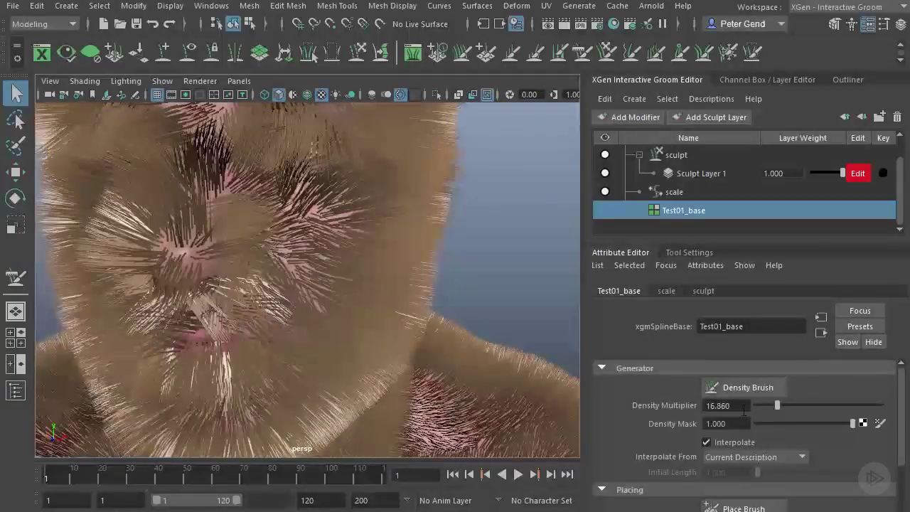
{"action": "double_click", "coordinate": [722, 405]}
{"action": "type", "text": "1"}
{"action": "key", "text": "Return"}
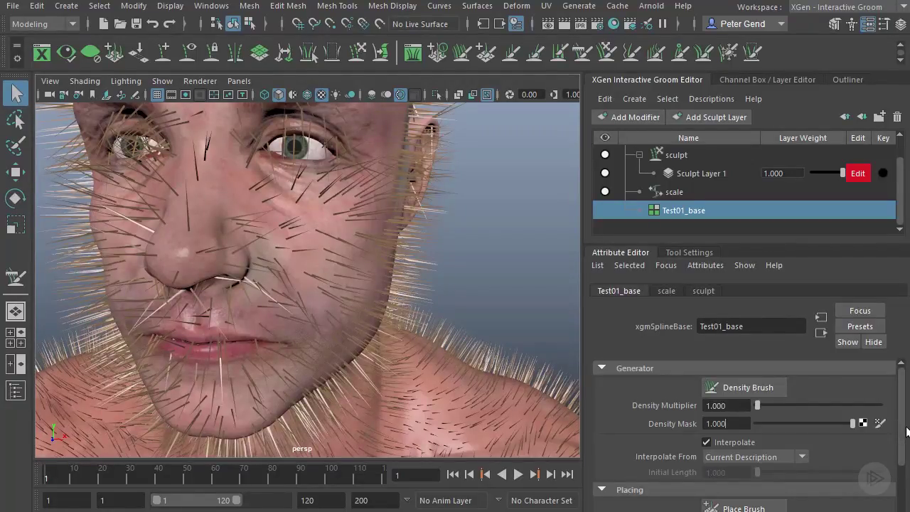
Check the CV Count of 5 in Test01_base's CV settings.
{"action": "left_click_drag", "start_coordinate": [903, 431], "coordinate": [905, 473]}
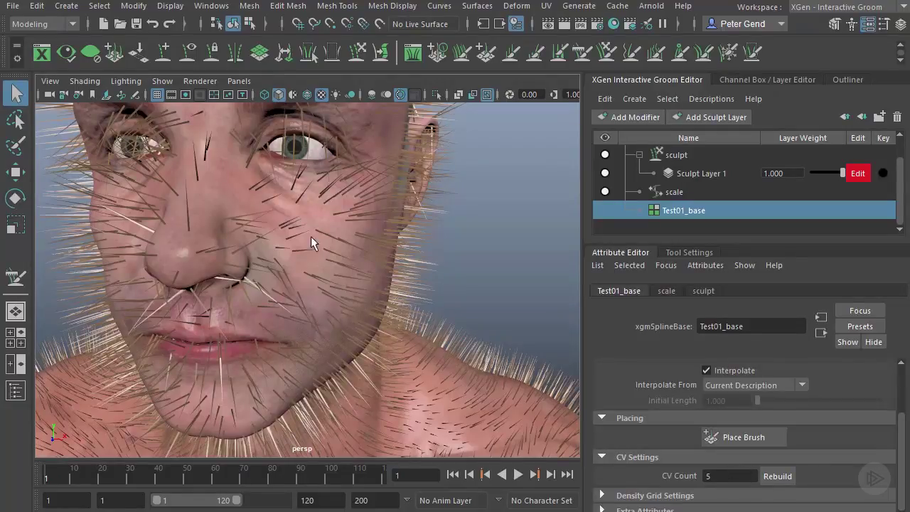
{"action": "left_click_drag", "start_coordinate": [324, 229], "coordinate": [224, 276], "text": "alt"}
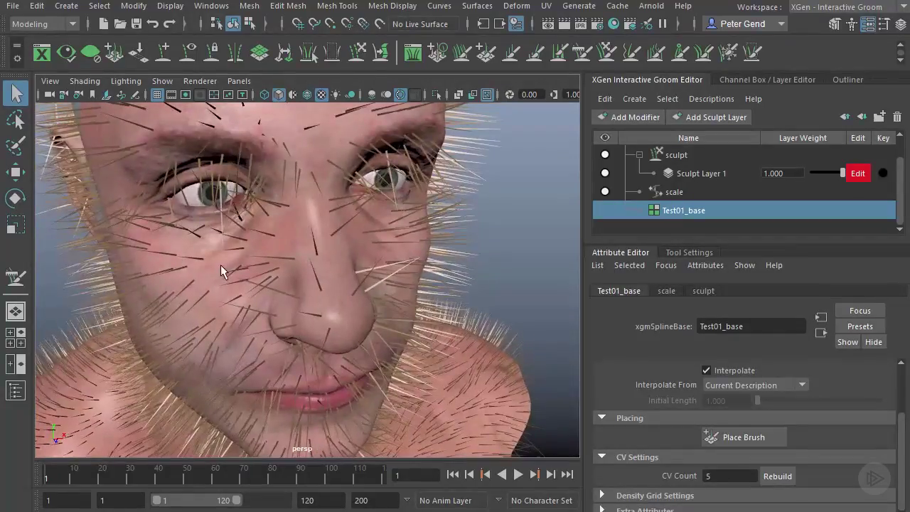
{"action": "double_click", "coordinate": [727, 477]}
{"action": "scroll", "coordinate": [894, 427], "scroll_direction": "up", "scroll_amount": 3}
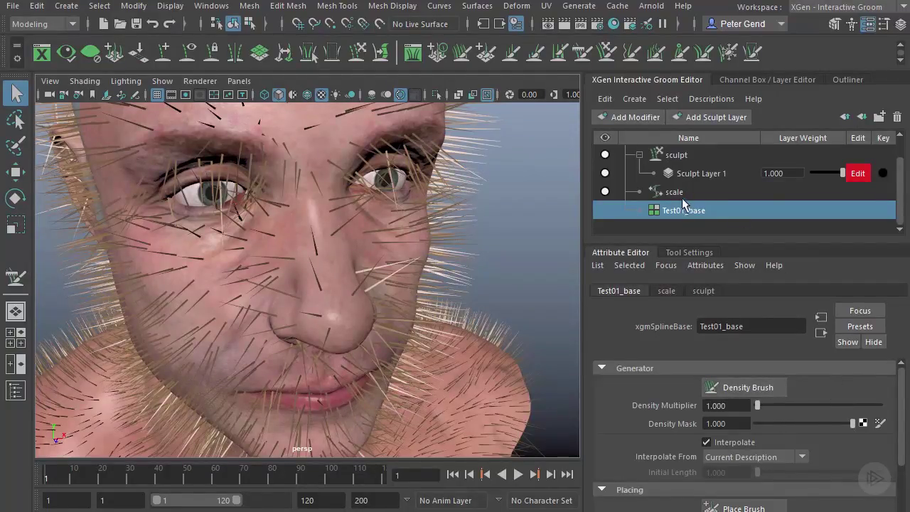
Compare the sculpt and scale modifier settings in the groom tree.
{"action": "left_click", "coordinate": [639, 155]}
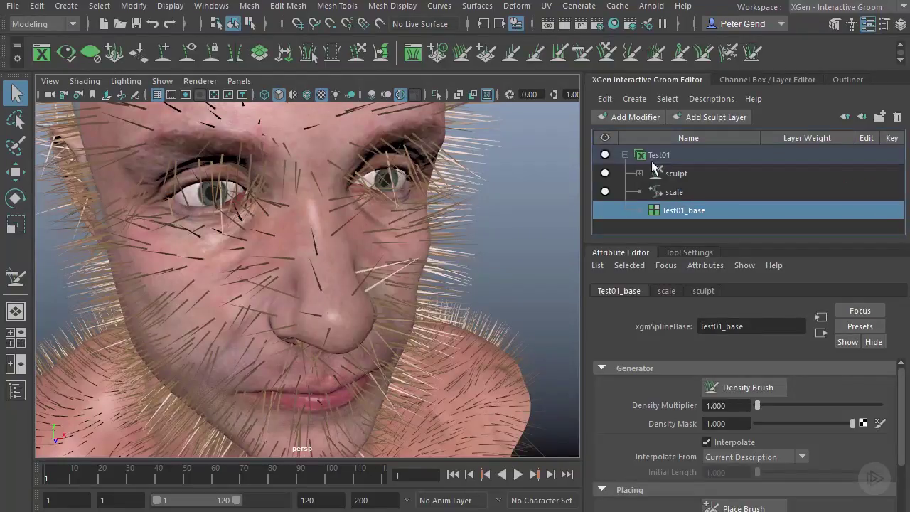
{"action": "left_click", "coordinate": [679, 176]}
{"action": "left_click", "coordinate": [680, 192]}
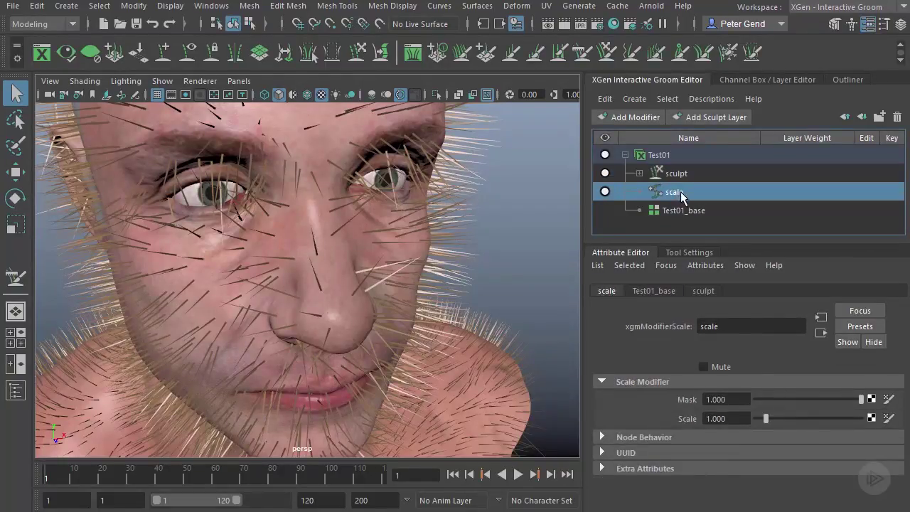
{"action": "left_click", "coordinate": [681, 178]}
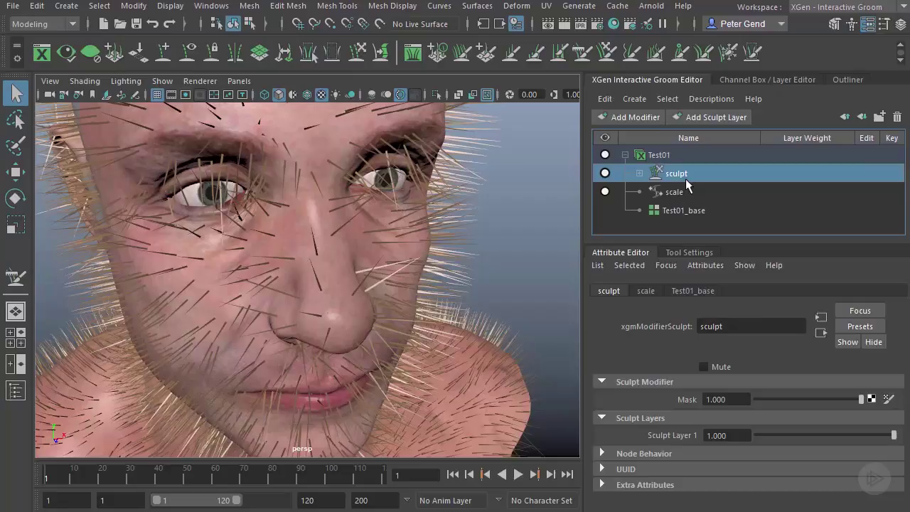
{"action": "left_click", "coordinate": [682, 191]}
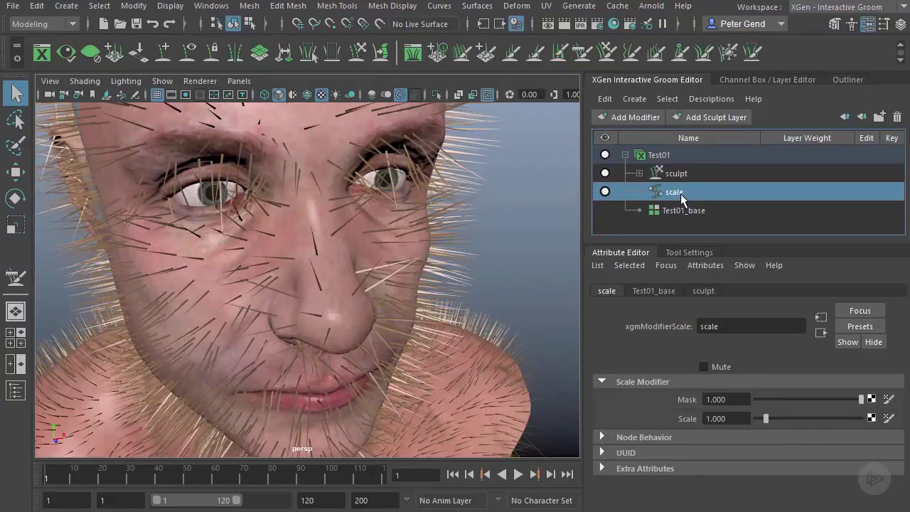
Test longer hair with the scale modifier, return scale to 1.000, and reselect sculpt.
{"action": "mouse_move", "coordinate": [770, 419]}
{"action": "left_mouse_down"}
{"action": "mouse_move", "coordinate": [793, 419]}
{"action": "mouse_move", "coordinate": [762, 419]}
{"action": "mouse_move", "coordinate": [785, 420]}
{"action": "left_mouse_up"}
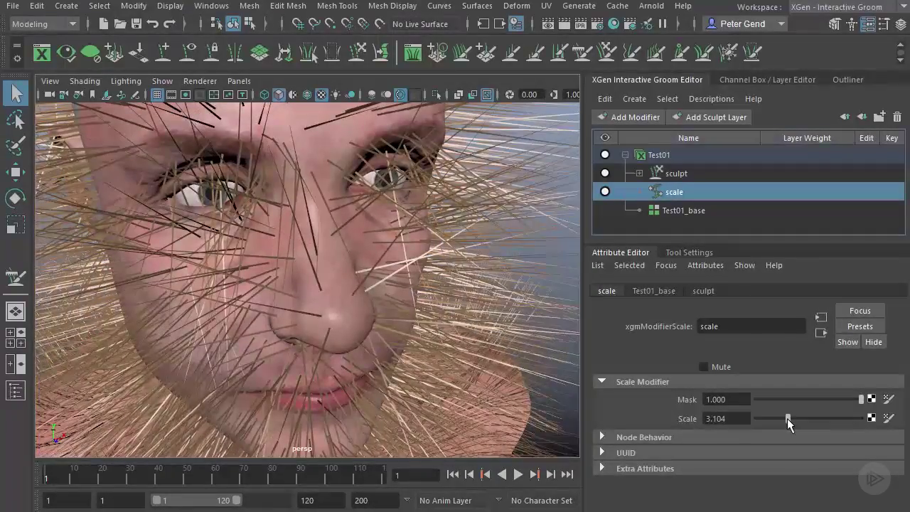
{"action": "left_click", "coordinate": [725, 419]}
{"action": "type", "text": "1"}
{"action": "left_click", "coordinate": [740, 399]}
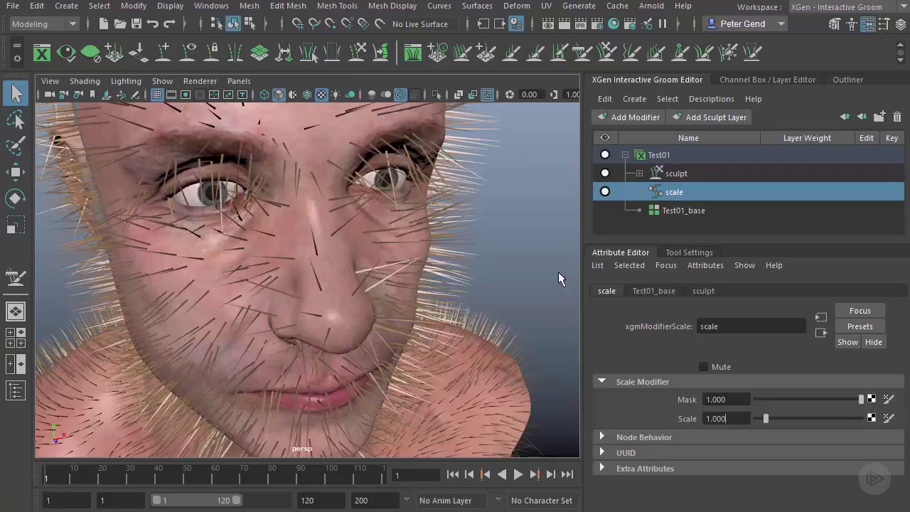
{"action": "mouse_move", "coordinate": [767, 420]}
{"action": "left_mouse_down"}
{"action": "mouse_move", "coordinate": [790, 424]}
{"action": "mouse_move", "coordinate": [766, 426]}
{"action": "mouse_move", "coordinate": [774, 431]}
{"action": "left_mouse_up"}
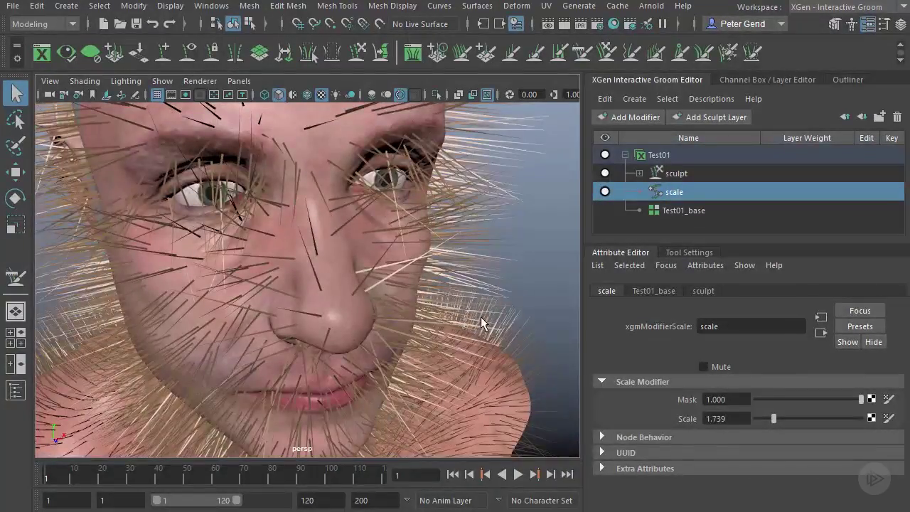
{"action": "left_click_drag", "start_coordinate": [478, 321], "coordinate": [455, 318], "text": "alt"}
{"action": "key", "text": "ctrl+z"}
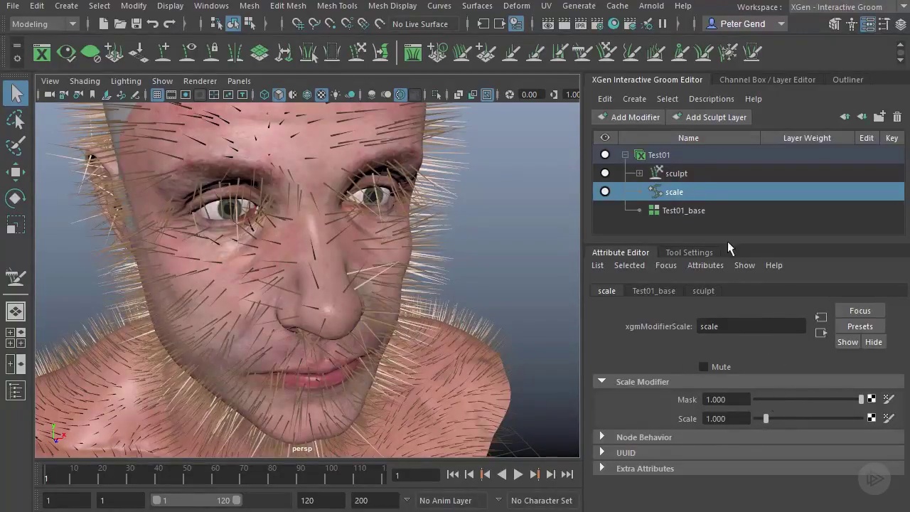
{"action": "left_click", "coordinate": [680, 175]}
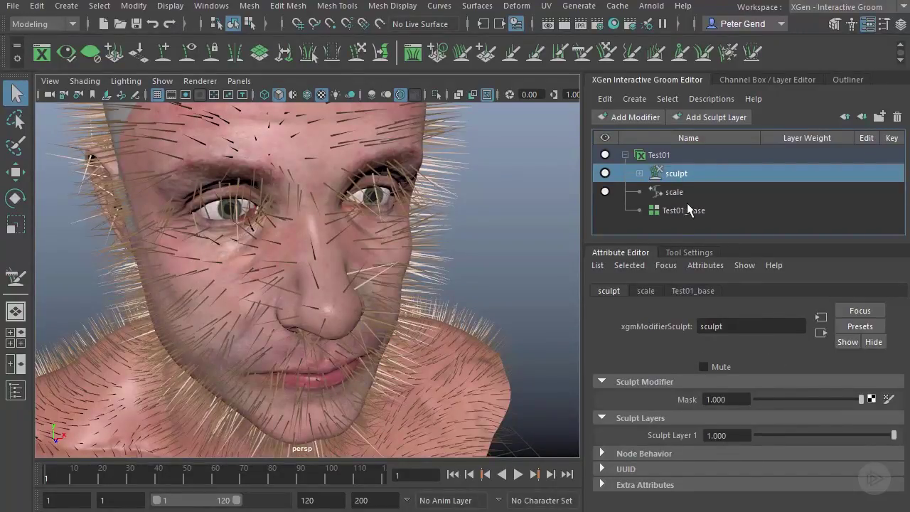
Select Sculpt Layer 1 and comb the hair on the crown flat with the Sculpt brush.
{"action": "left_click", "coordinate": [639, 173]}
{"action": "left_click", "coordinate": [694, 193]}
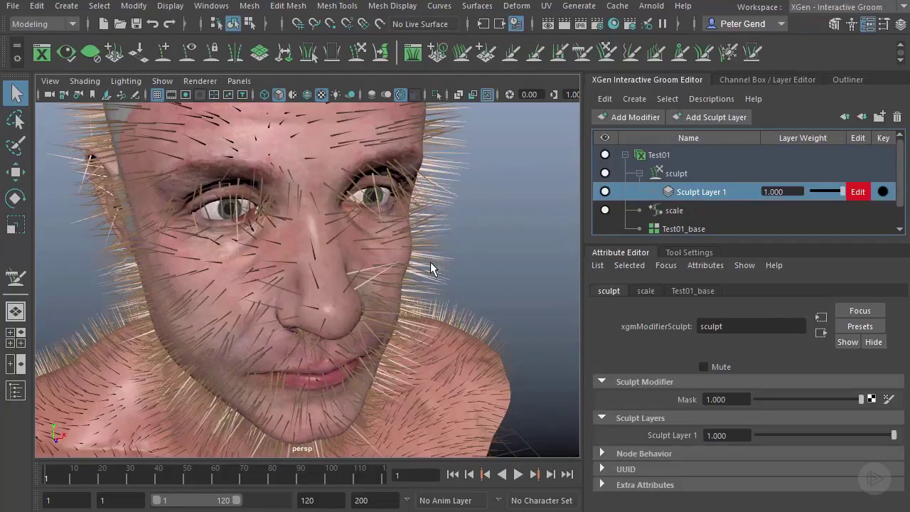
{"action": "mouse_move", "coordinate": [430, 269]}
{"action": "left_mouse_down", "text": "alt"}
{"action": "mouse_move", "coordinate": [434, 283]}
{"action": "mouse_move", "coordinate": [395, 260]}
{"action": "mouse_move", "coordinate": [429, 277]}
{"action": "left_mouse_up", "text": "alt"}
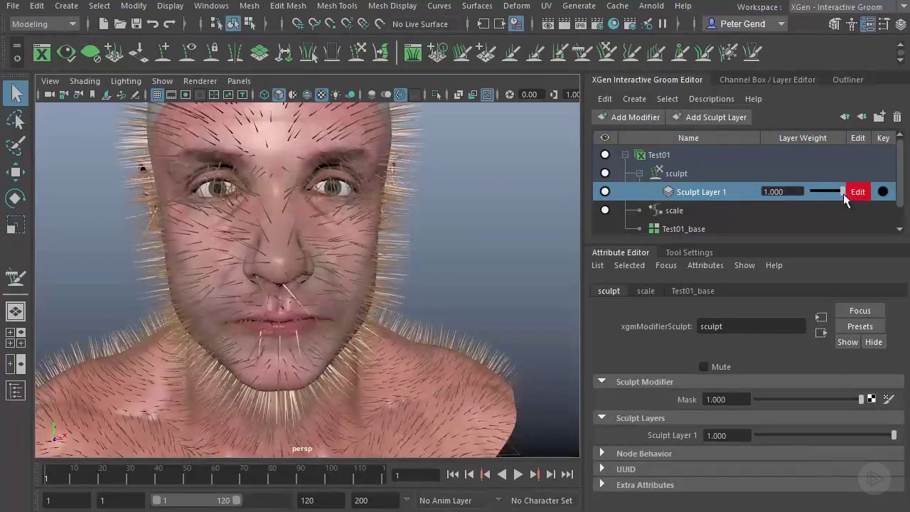
{"action": "left_click_drag", "start_coordinate": [422, 189], "coordinate": [394, 260], "text": "alt"}
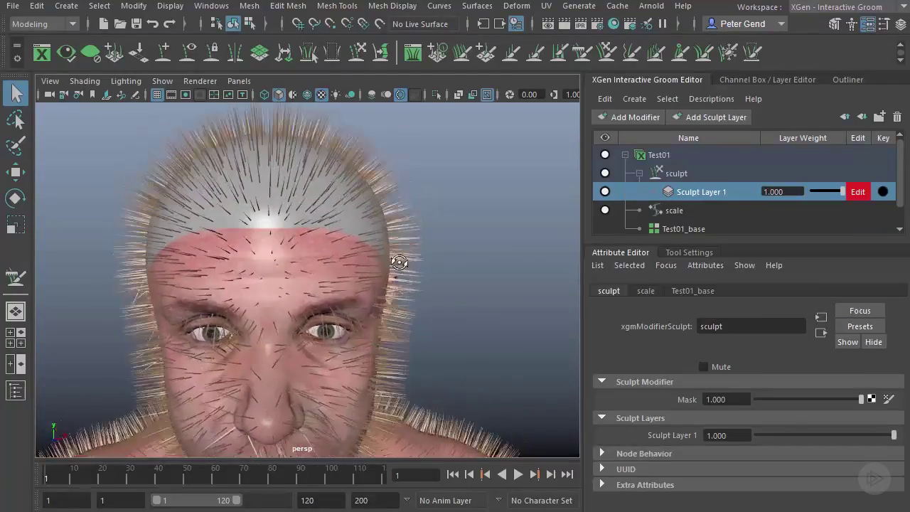
{"action": "left_click", "coordinate": [583, 52]}
{"action": "mouse_move", "coordinate": [302, 178]}
{"action": "left_mouse_down"}
{"action": "mouse_move", "coordinate": [325, 162]}
{"action": "mouse_move", "coordinate": [341, 107]}
{"action": "mouse_move", "coordinate": [384, 160]}
{"action": "mouse_move", "coordinate": [330, 193]}
{"action": "mouse_move", "coordinate": [280, 251]}
{"action": "mouse_move", "coordinate": [359, 238]}
{"action": "mouse_move", "coordinate": [359, 306]}
{"action": "mouse_move", "coordinate": [256, 227]}
{"action": "mouse_move", "coordinate": [331, 382]}
{"action": "mouse_move", "coordinate": [562, 276]}
{"action": "left_mouse_up"}
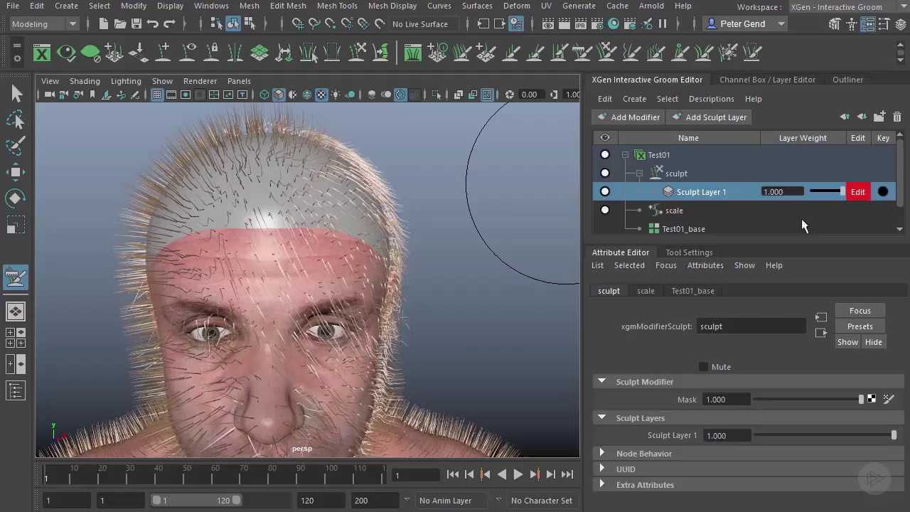
Compare Sculpt Layer 1 by varying its weight and visibility, leaving it visible at 1.000.
{"action": "mouse_move", "coordinate": [843, 193]}
{"action": "left_mouse_down"}
{"action": "mouse_move", "coordinate": [803, 193]}
{"action": "mouse_move", "coordinate": [847, 192]}
{"action": "left_mouse_up"}
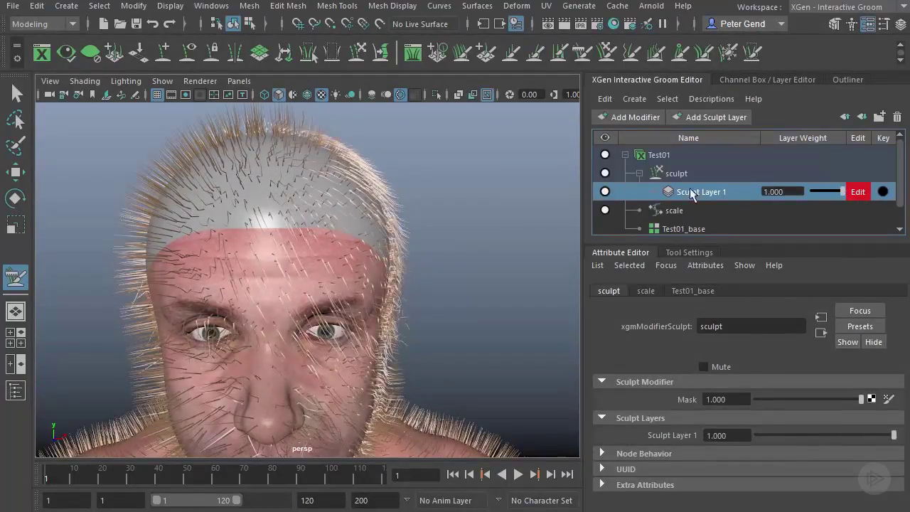
{"action": "left_click", "coordinate": [605, 192]}
{"action": "left_click", "coordinate": [605, 191]}
{"action": "left_click", "coordinate": [606, 191]}
{"action": "left_click", "coordinate": [605, 192]}
{"action": "left_click", "coordinate": [605, 191]}
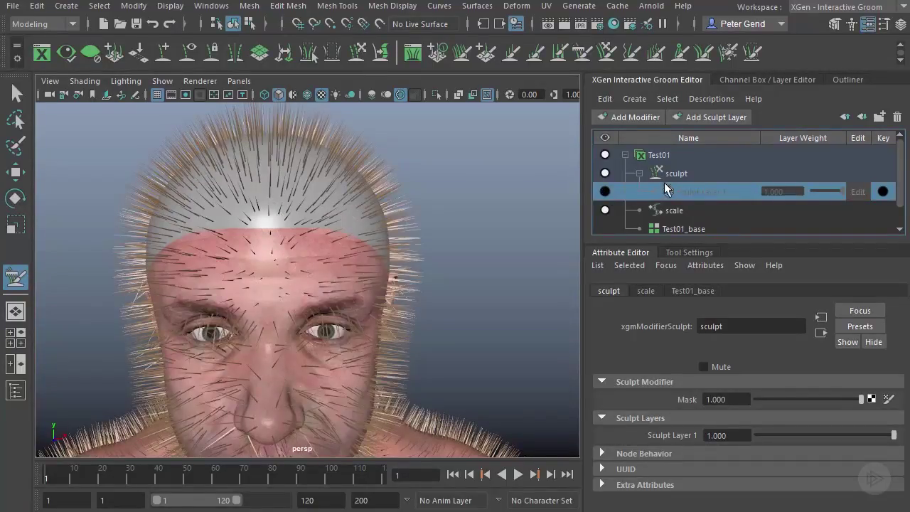
{"action": "left_click", "coordinate": [605, 191]}
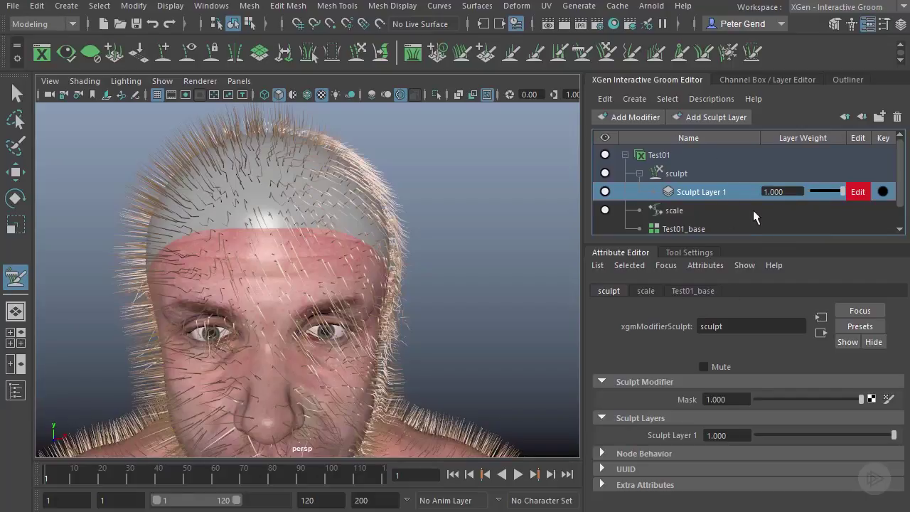
Select the Test01 description, switch to the Select tool, and dismiss the modifier list unused.
{"action": "left_click", "coordinate": [625, 155]}
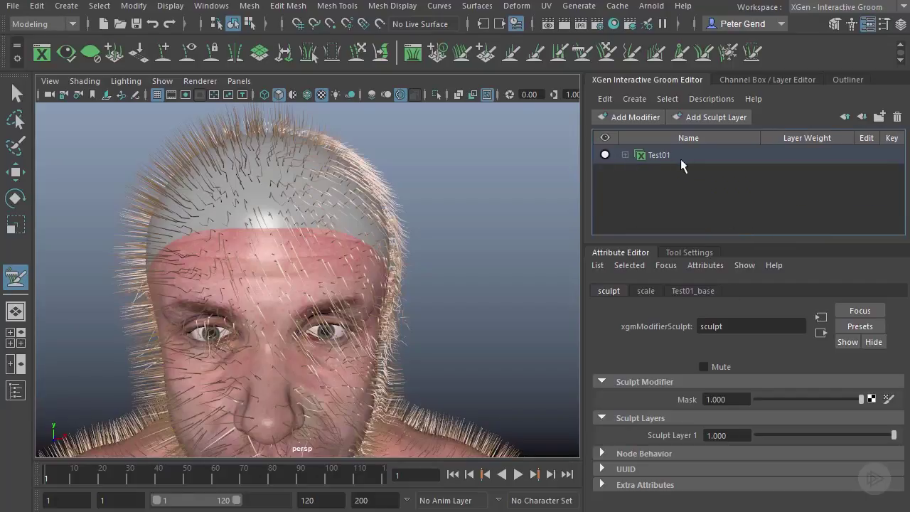
{"action": "left_click", "coordinate": [669, 155]}
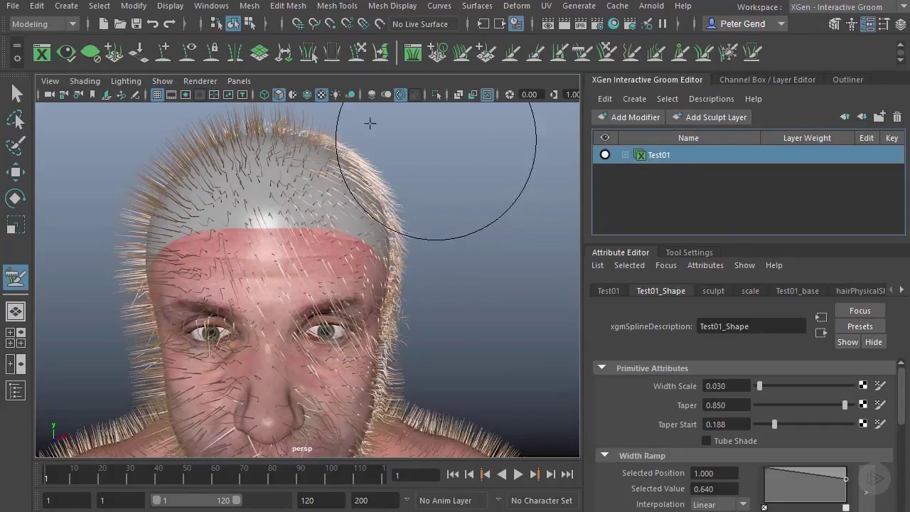
{"action": "key", "text": "q"}
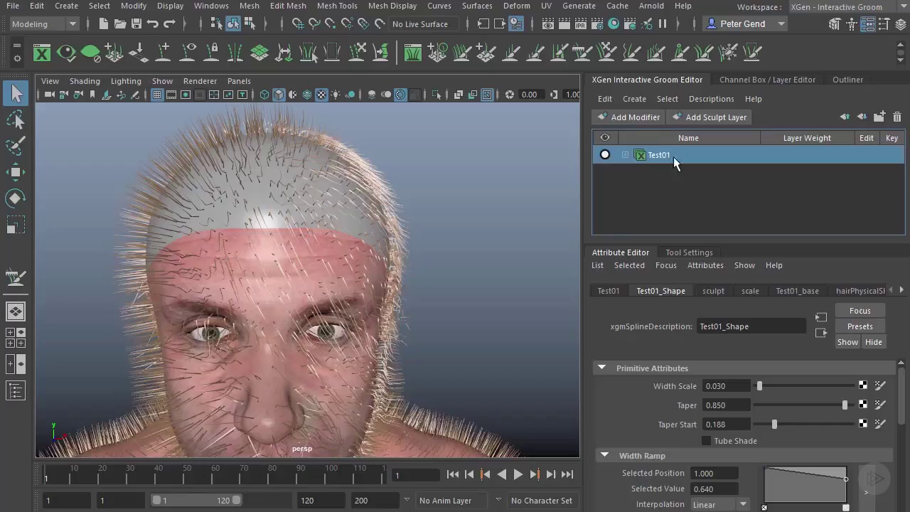
{"action": "left_click", "coordinate": [627, 118]}
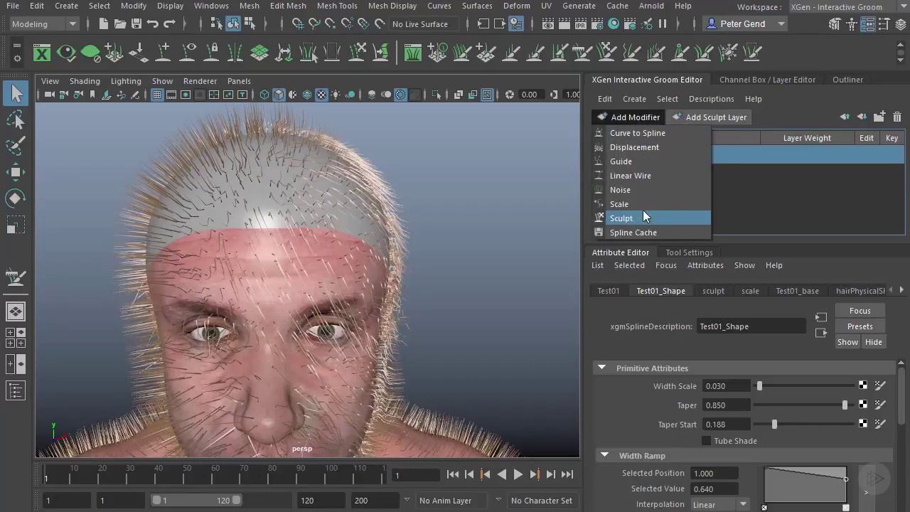
{"action": "left_click", "coordinate": [744, 205]}
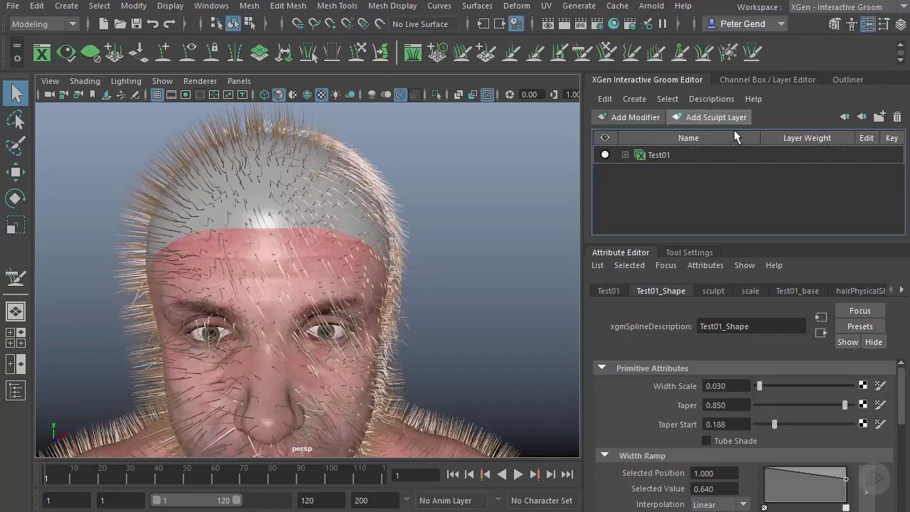
Inspect Test01's sculpt and scale modifiers, then collapse its modifier stack.
{"action": "left_click", "coordinate": [659, 157]}
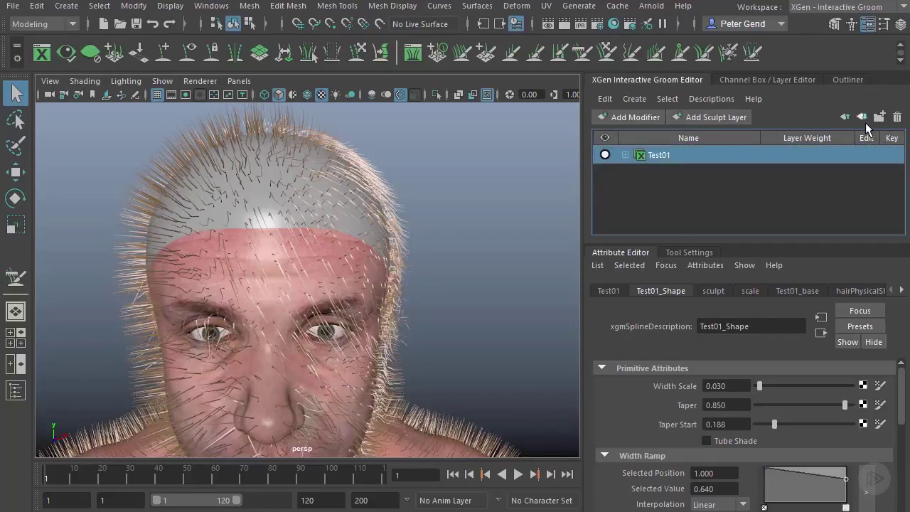
{"action": "left_click", "coordinate": [625, 155]}
{"action": "left_click", "coordinate": [672, 174]}
{"action": "left_click", "coordinate": [674, 210]}
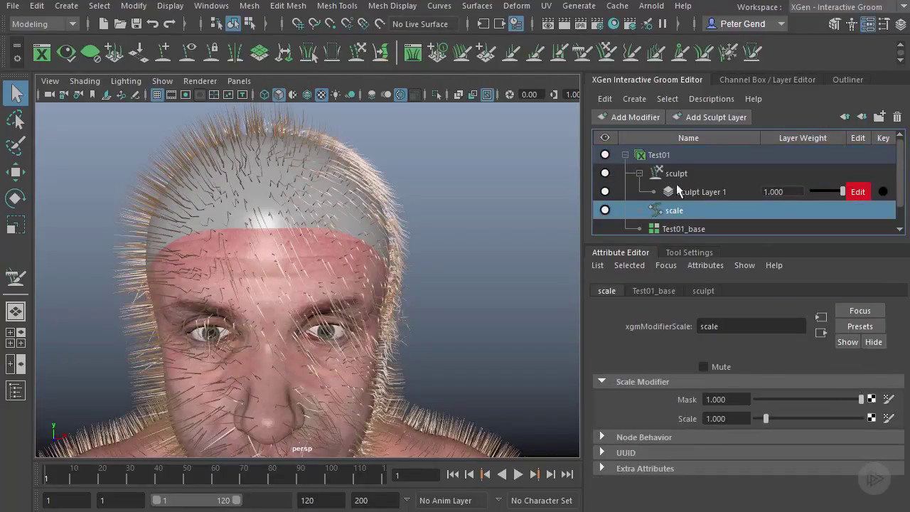
{"action": "left_click", "coordinate": [625, 156]}
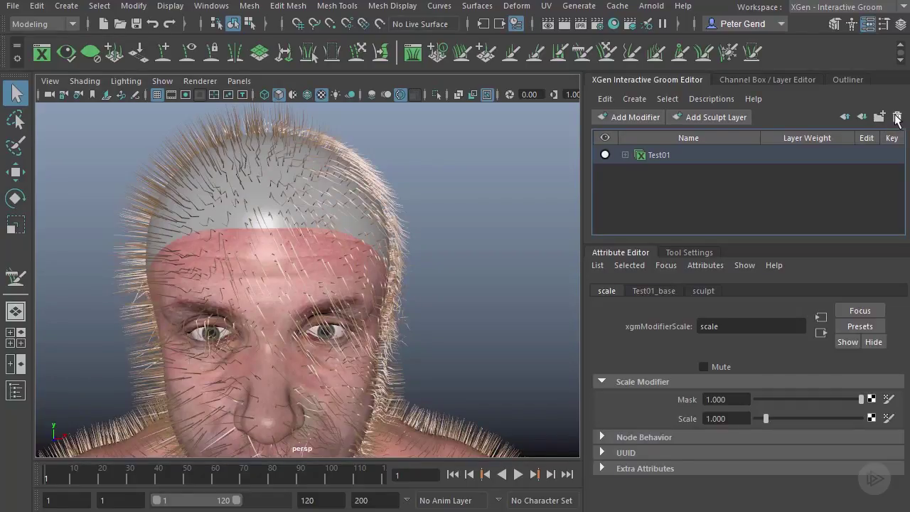
Browse the Edit, Create and Select menus for descriptions without choosing anything.
{"action": "left_click", "coordinate": [604, 100]}
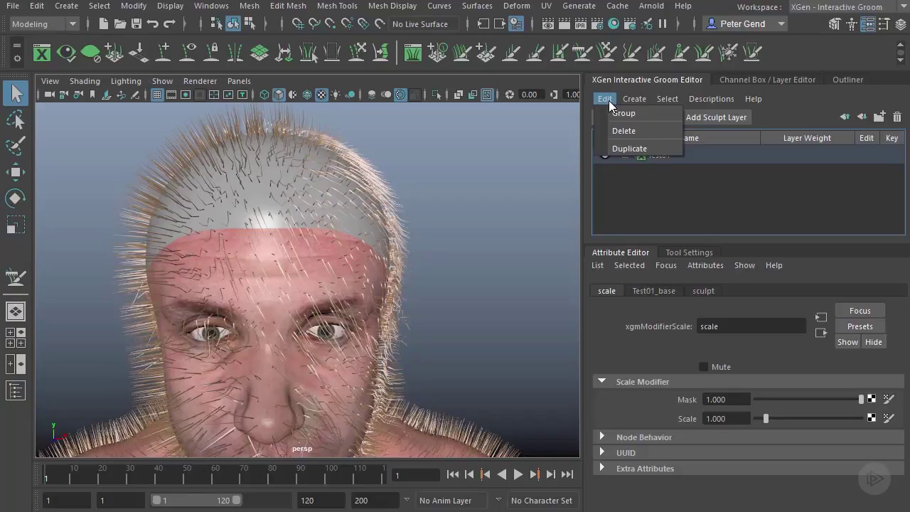
{"action": "mouse_move", "coordinate": [632, 100]}
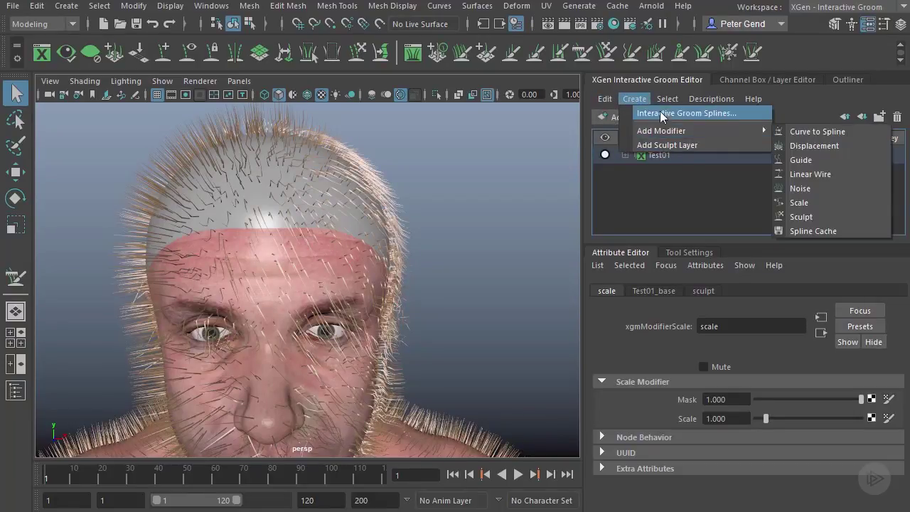
{"action": "mouse_move", "coordinate": [668, 99]}
{"action": "left_click", "coordinate": [786, 207]}
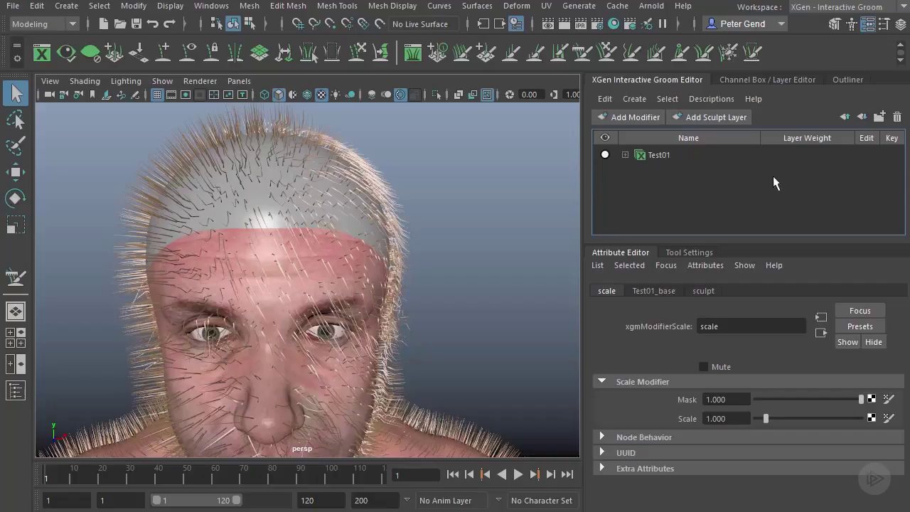
{"action": "right_click_drag", "start_coordinate": [494, 260], "coordinate": [427, 213], "text": "alt"}
{"action": "left_click_drag", "start_coordinate": [427, 213], "coordinate": [490, 240], "text": "alt"}
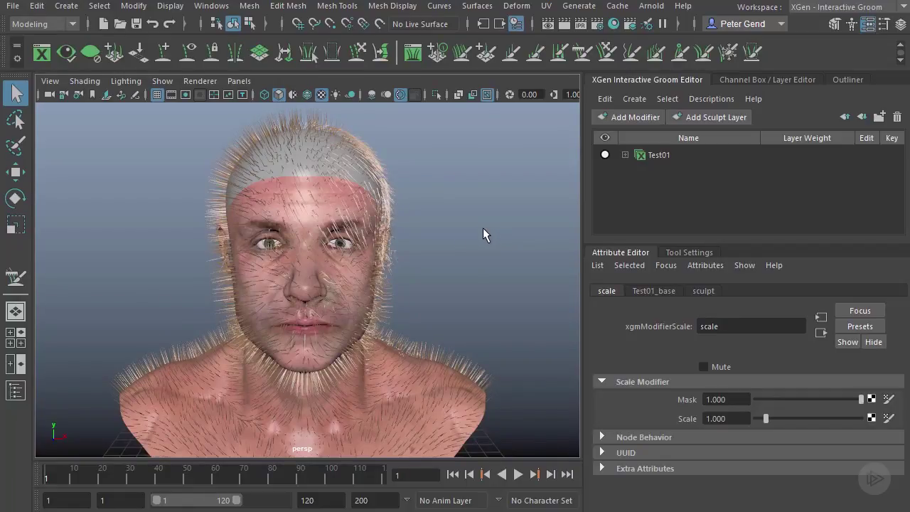
{"action": "left_click_drag", "start_coordinate": [488, 256], "coordinate": [373, 239], "text": "alt"}
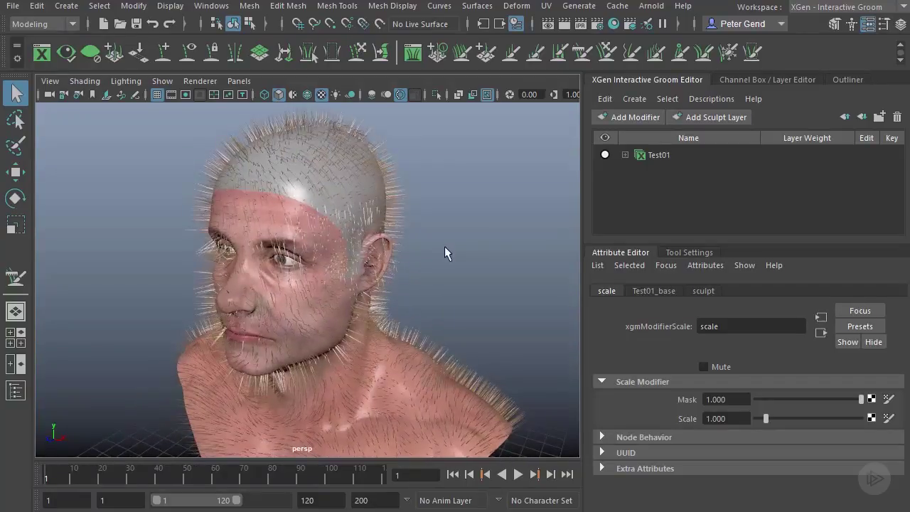
{"action": "left_click_drag", "start_coordinate": [446, 249], "coordinate": [503, 237], "text": "alt"}
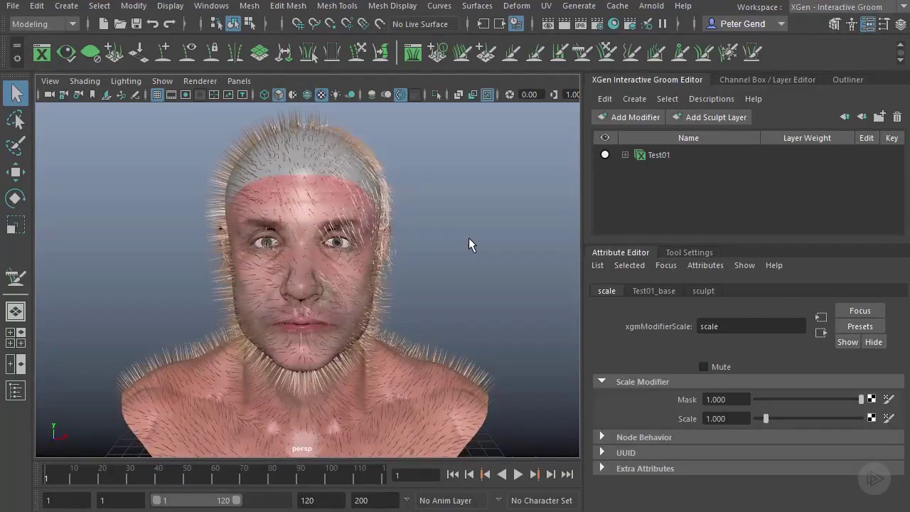